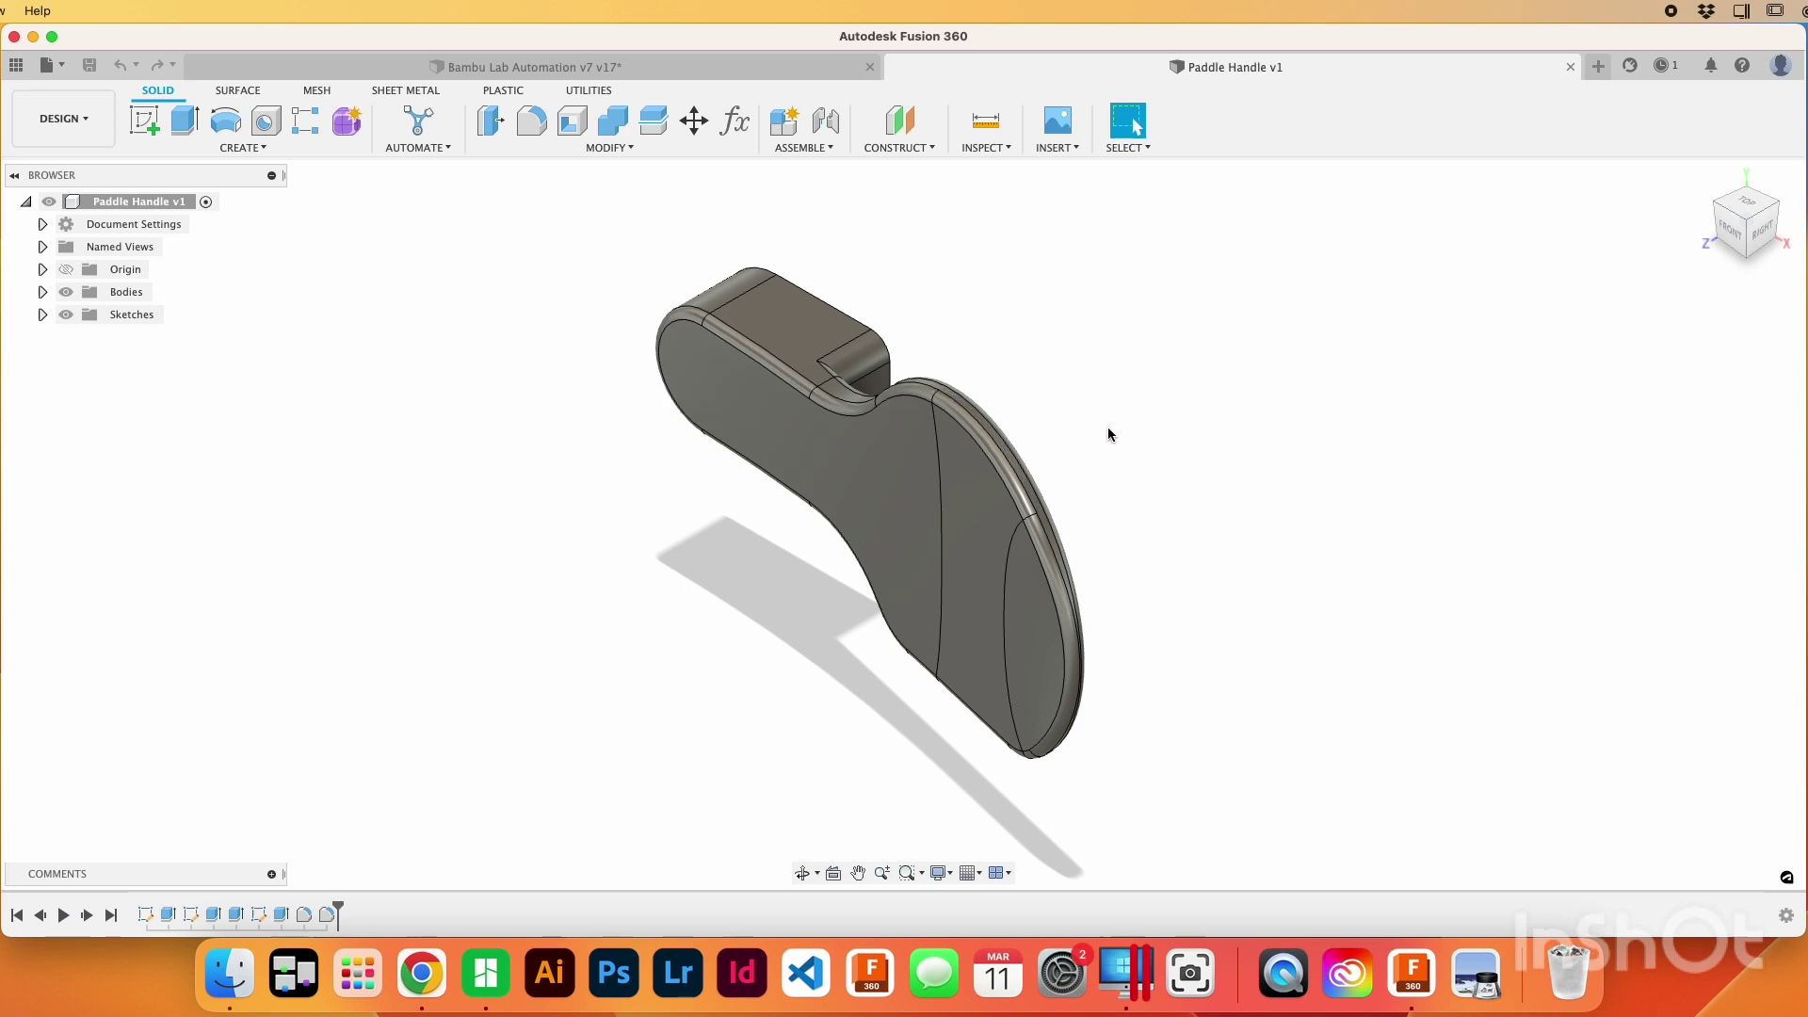
Step: Orbit and zoom around the paddle handle to see its flat face and edge profile
middle_click_drag(1160, 458, 1104, 422, "shift")
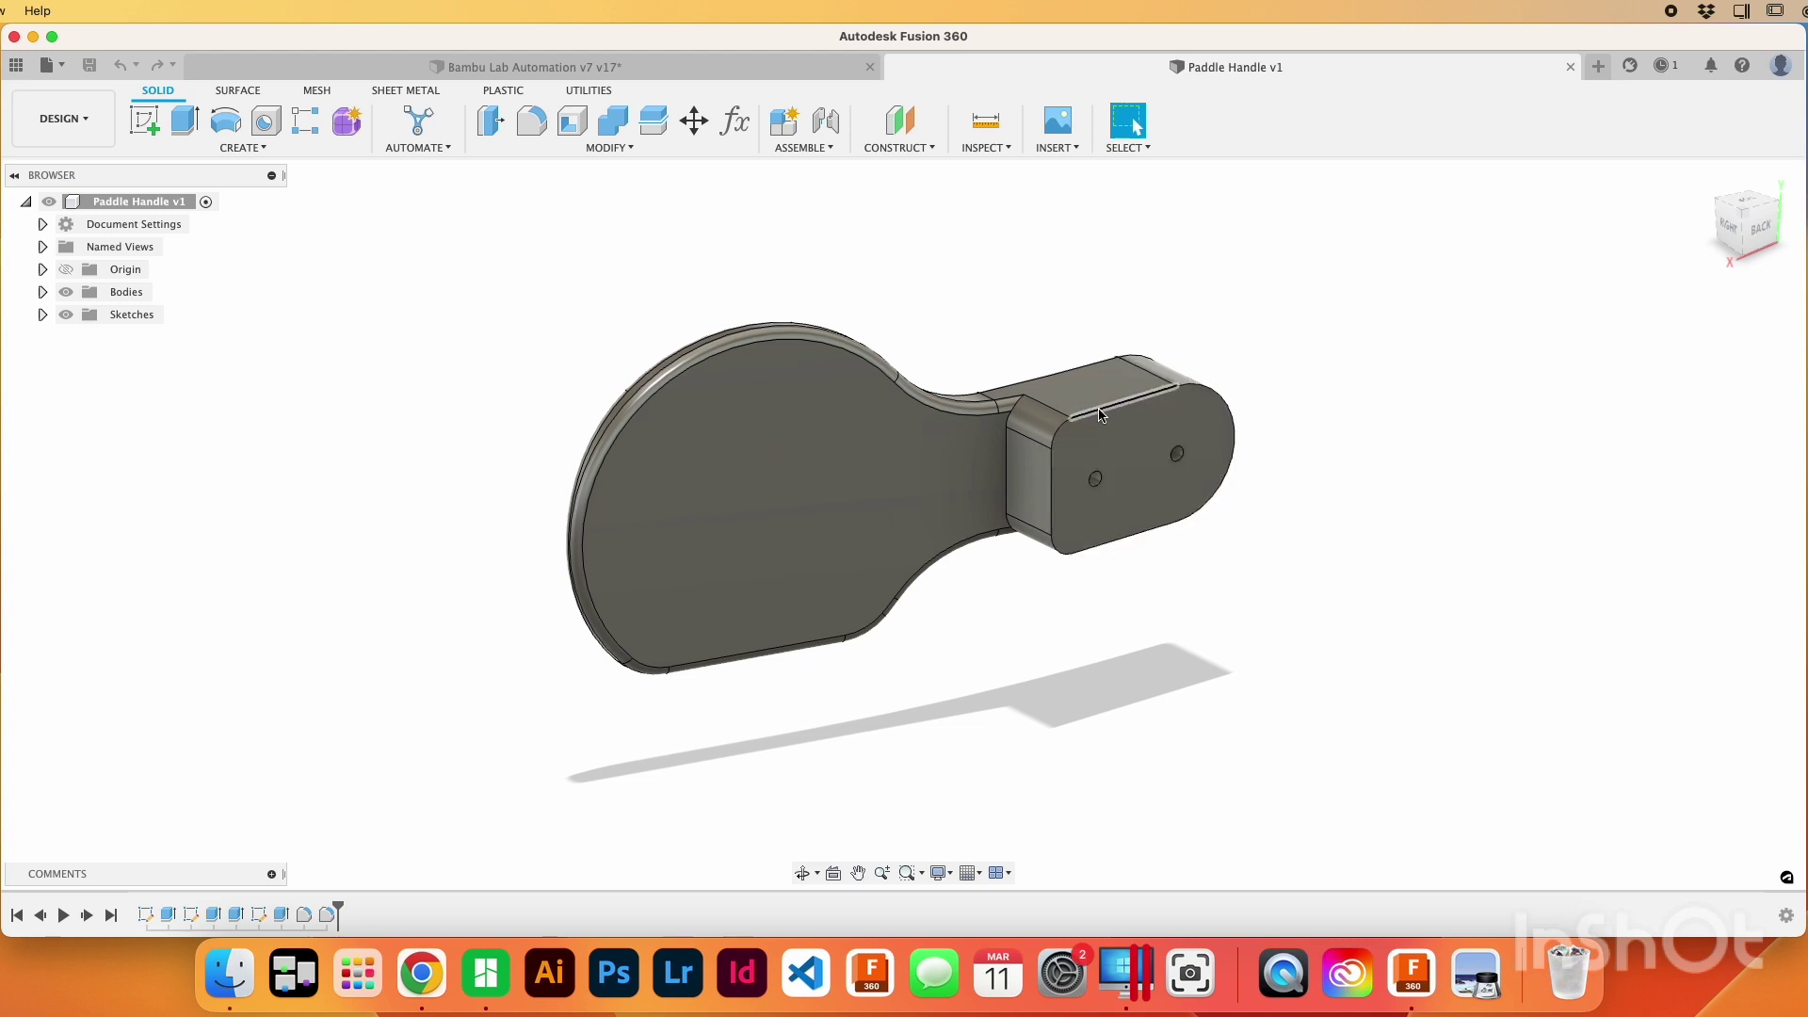
scroll(1099, 485, "up", 5)
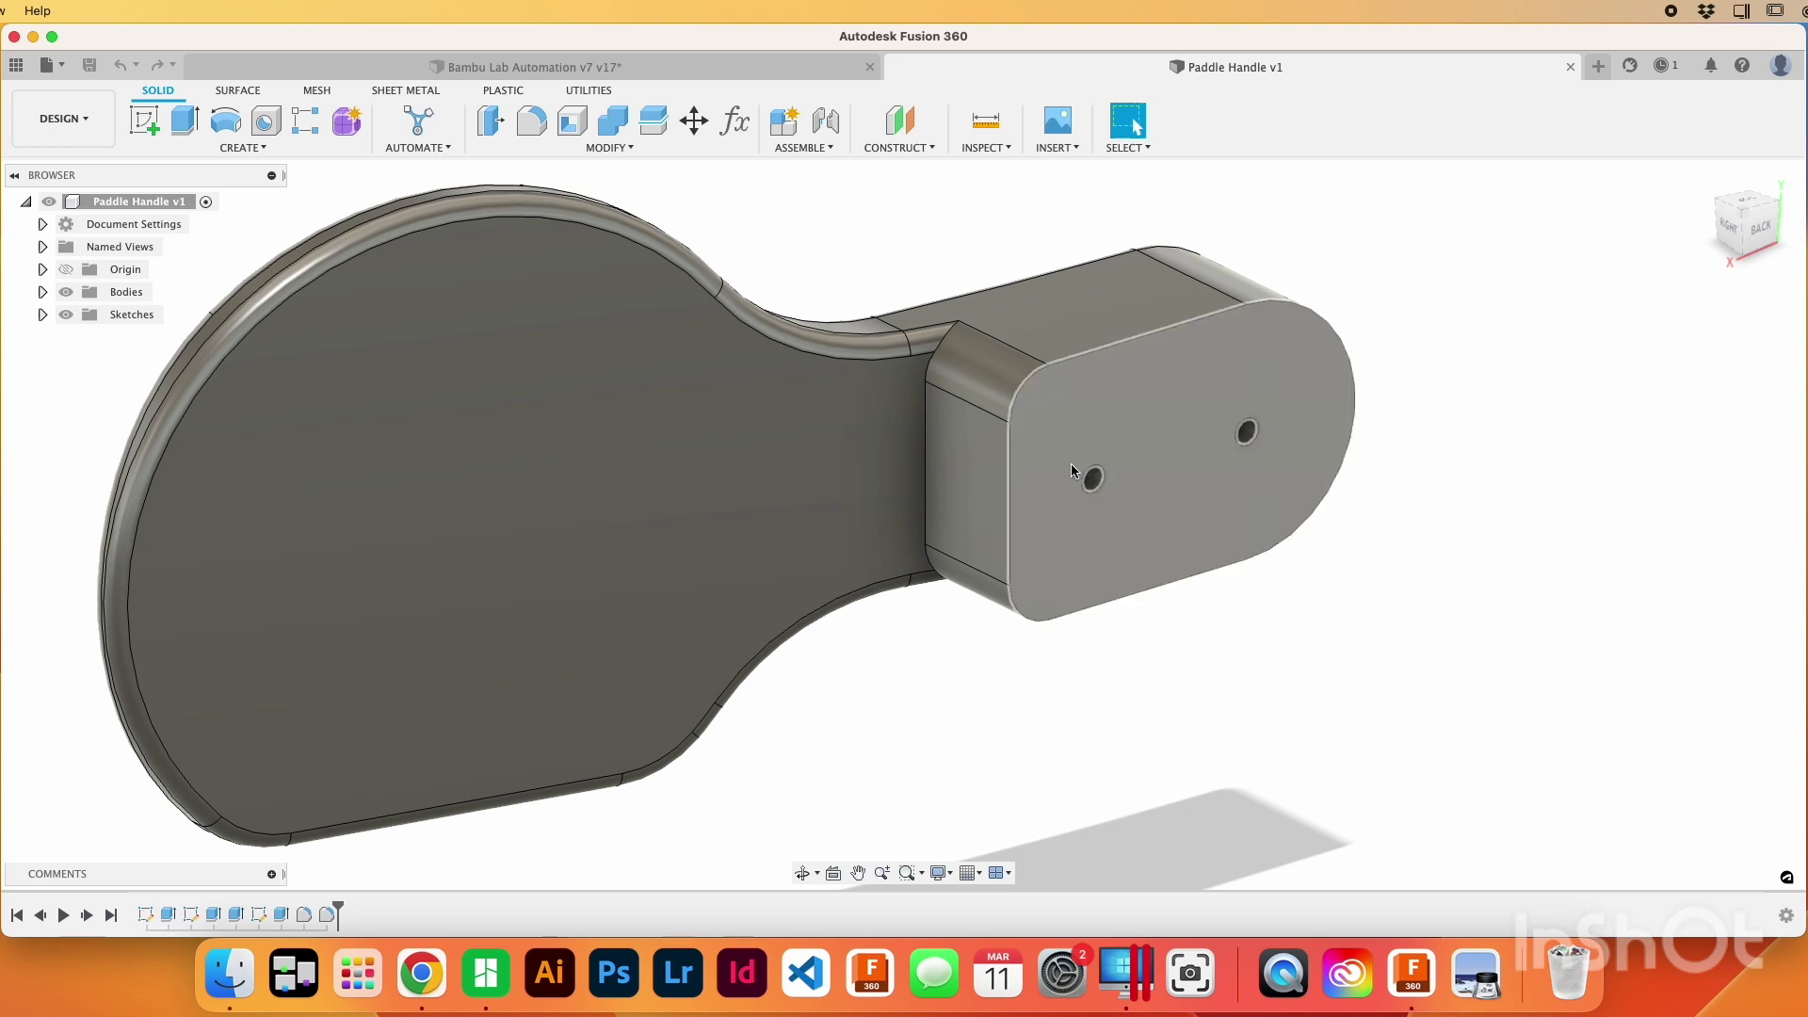
scroll(1080, 478, "down", 3)
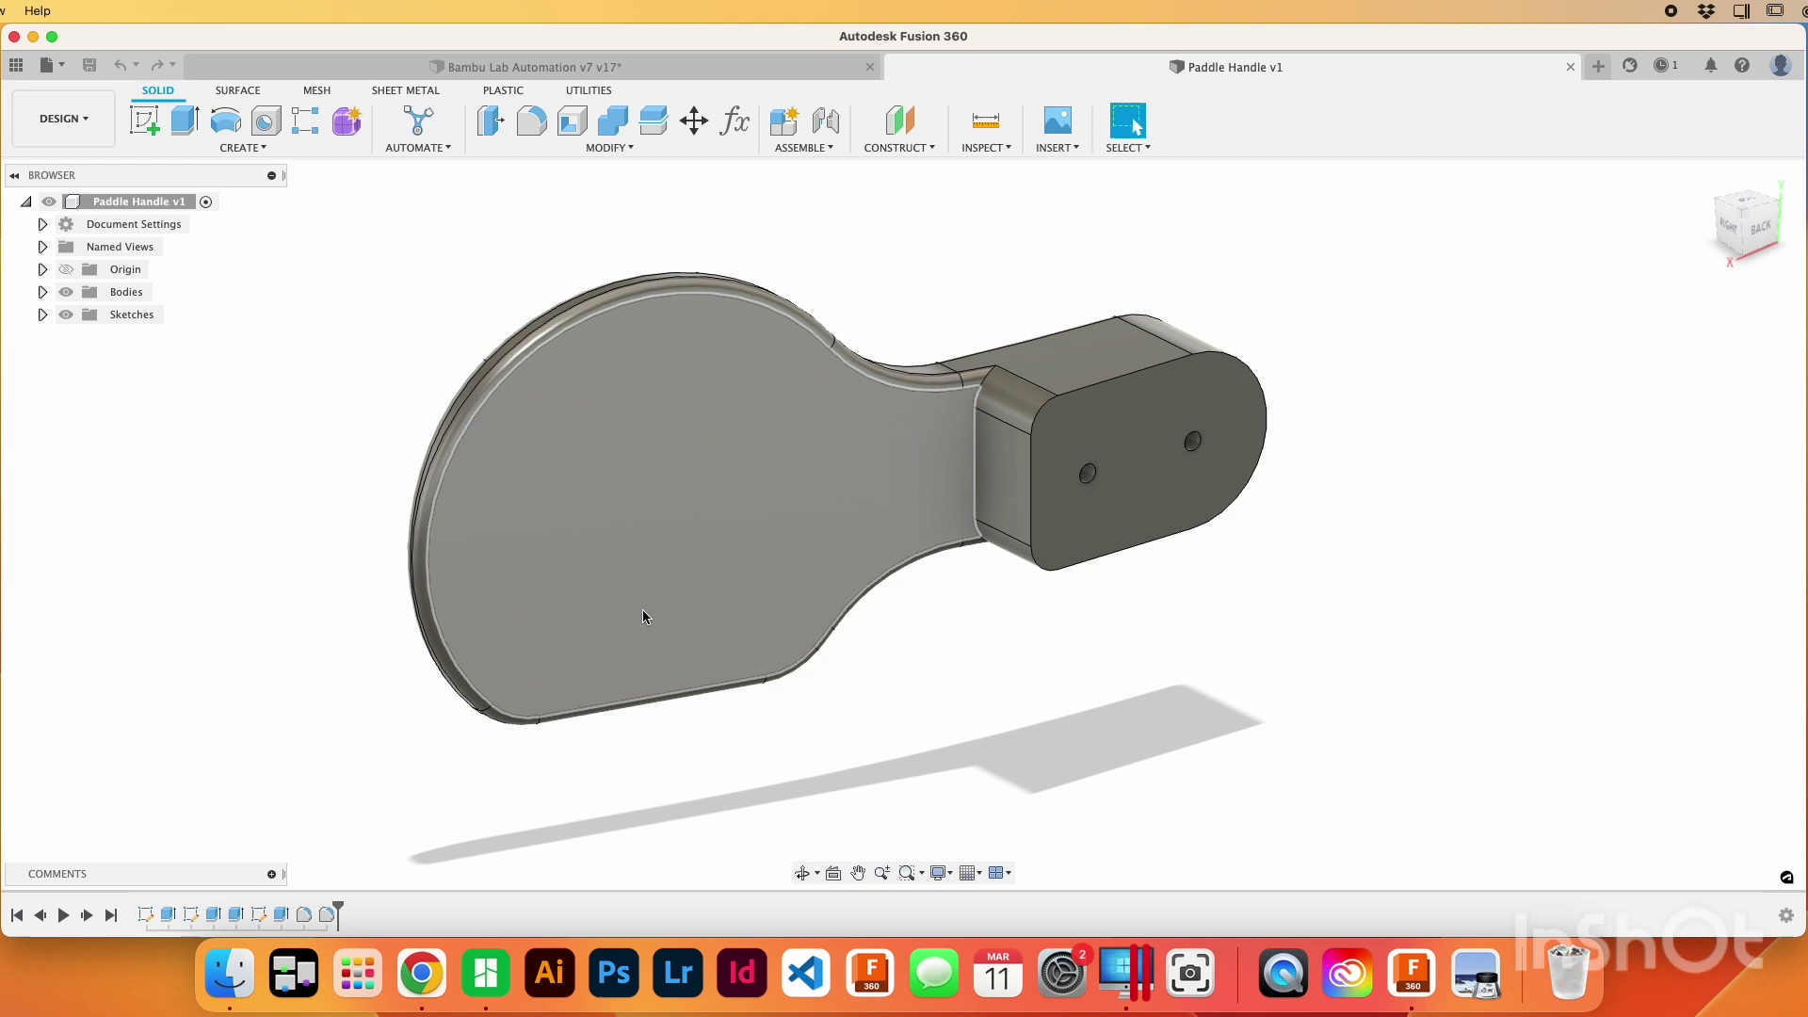
middle_click_drag(703, 621, 720, 586, "shift")
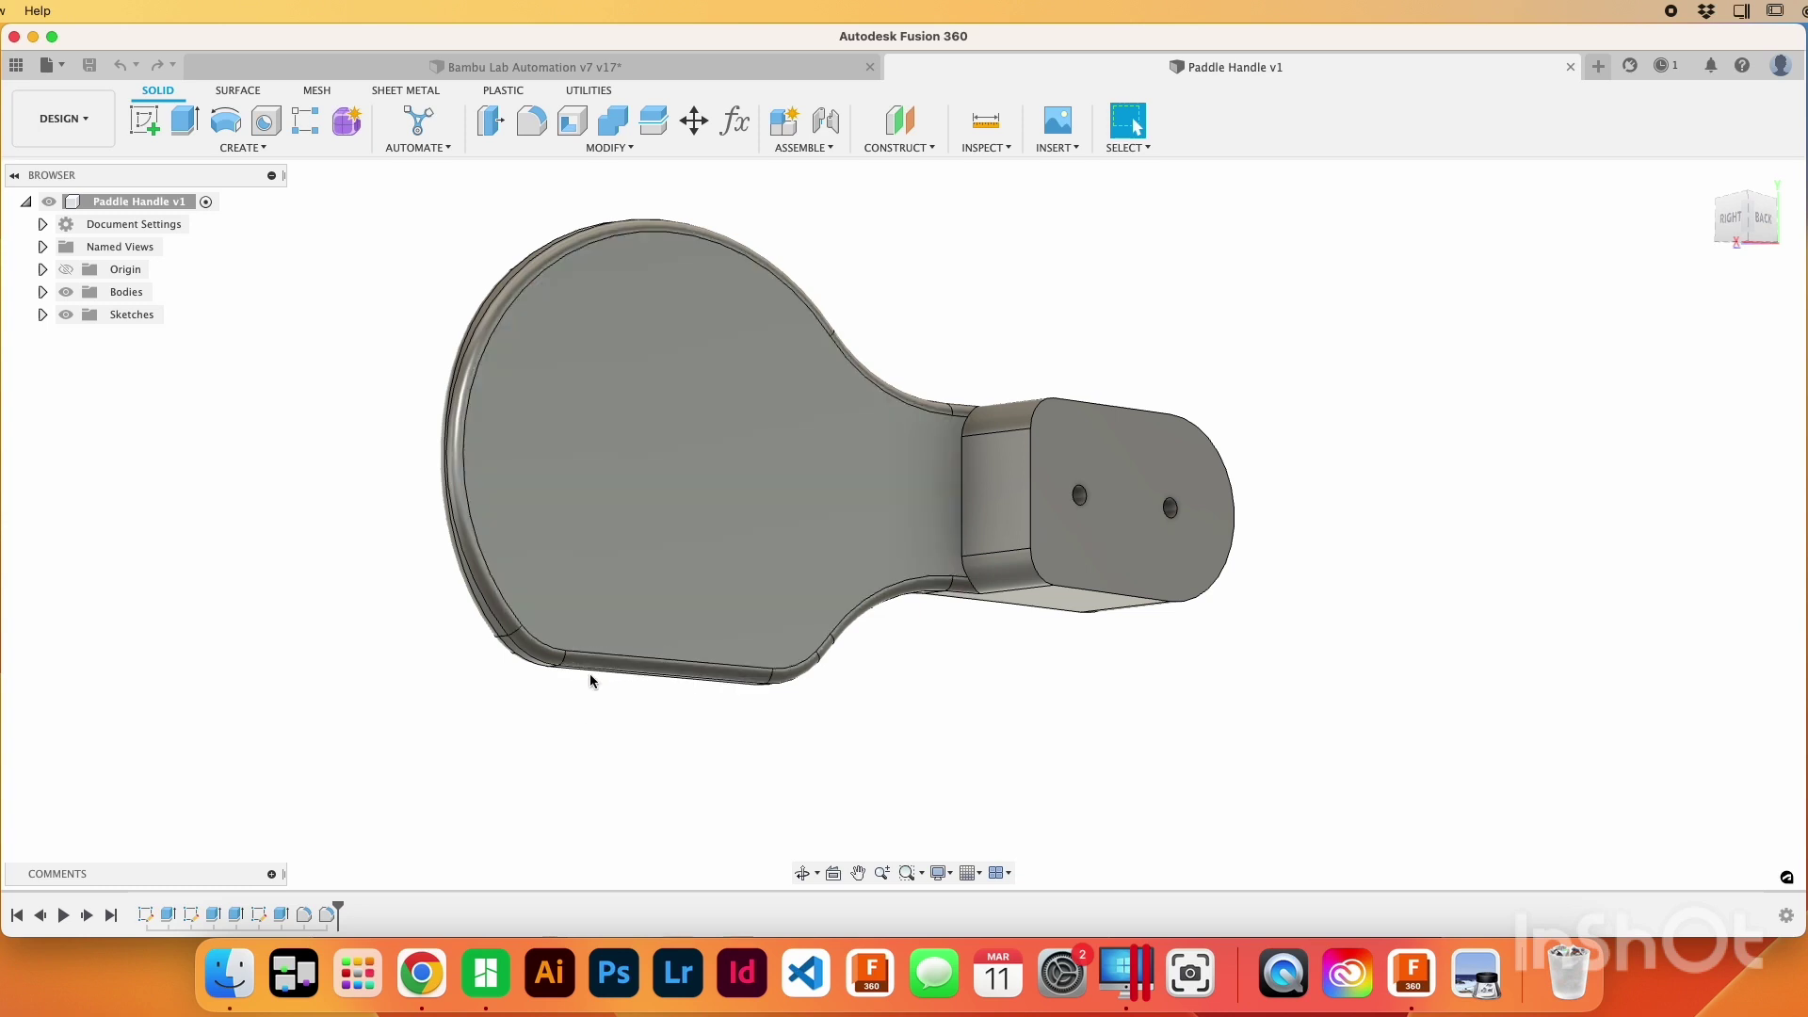
middle_click_drag(400, 561, 644, 709, "shift")
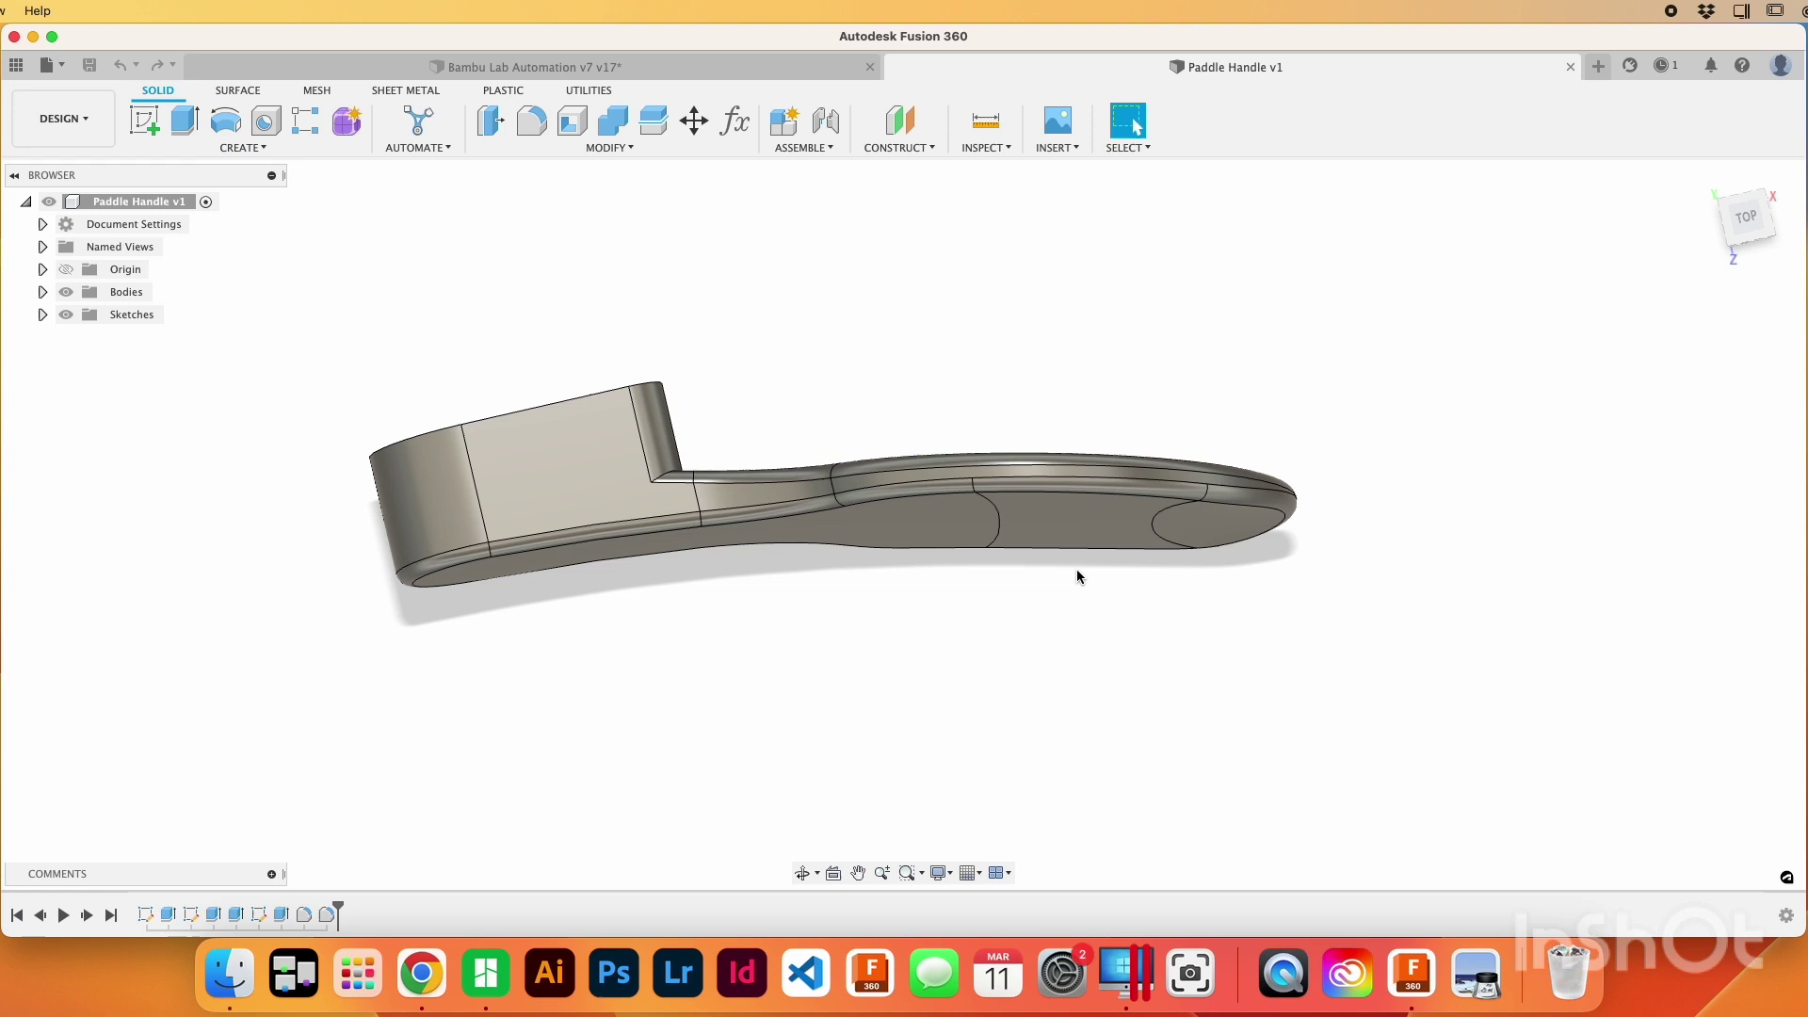
middle_click_drag(916, 678, 829, 460, "shift")
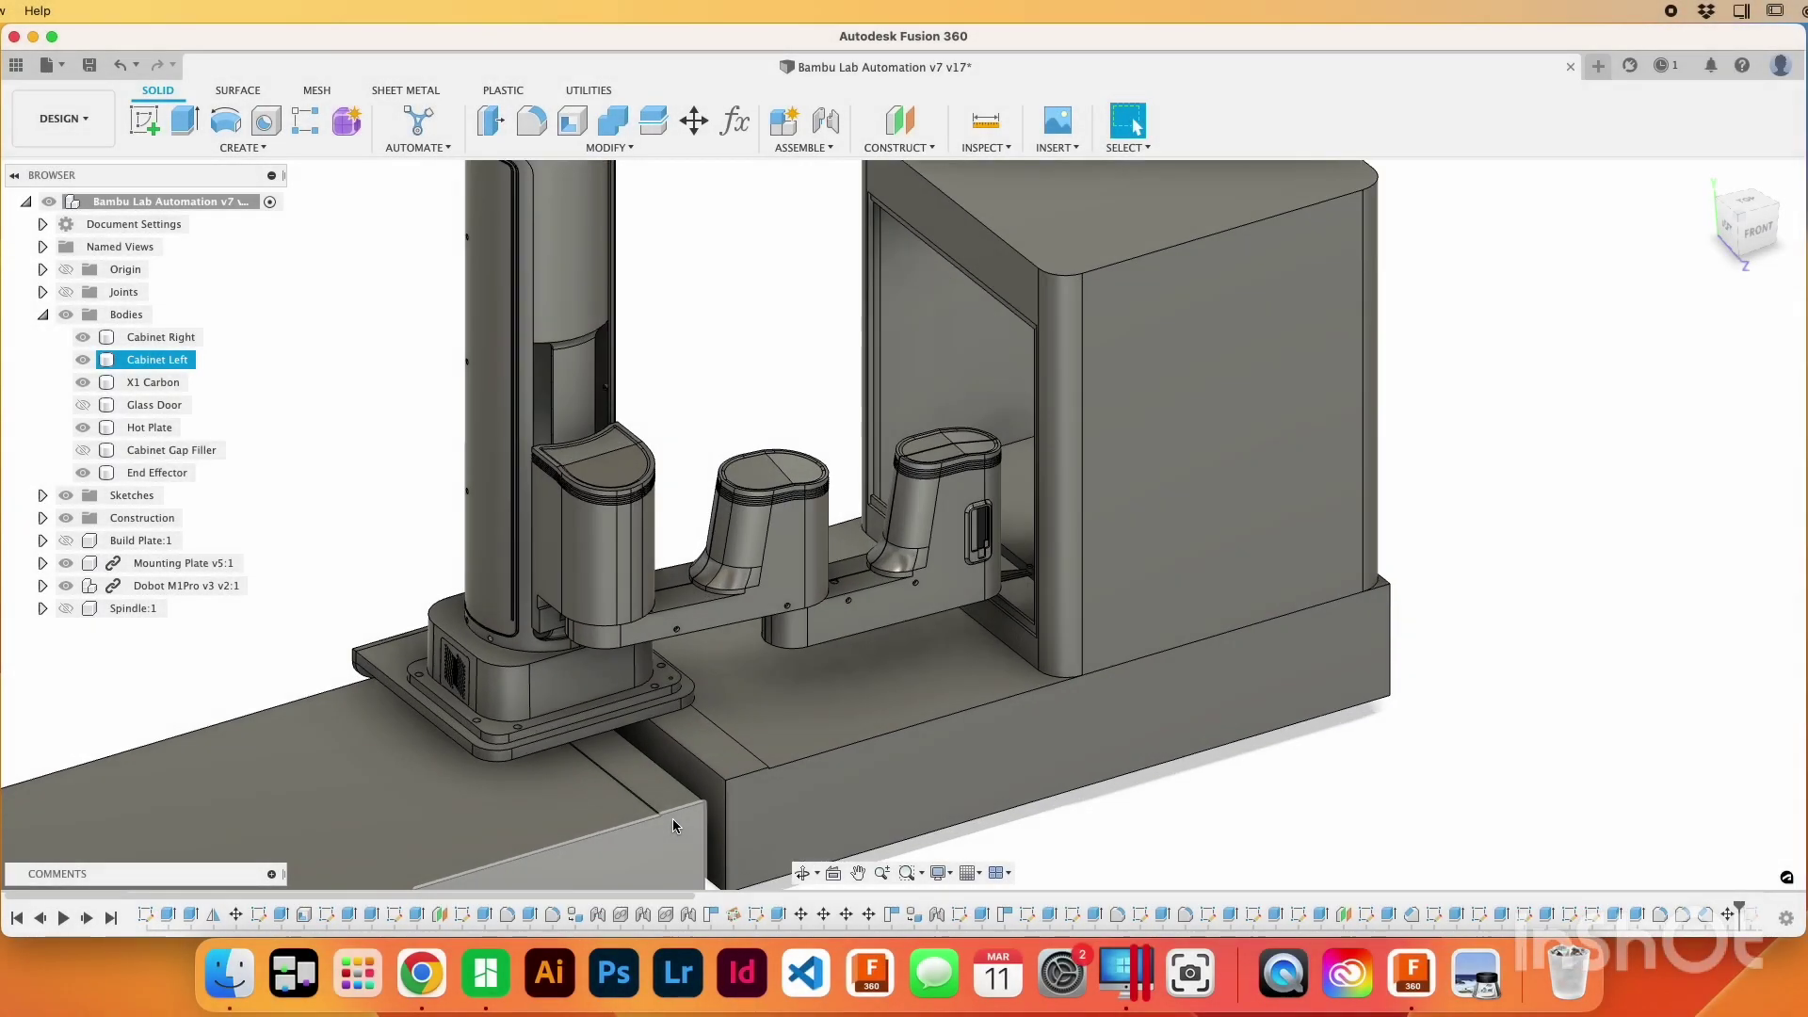
Step: Select Cabinet Right and Cabinet Left while orbiting to inspect the gap between them
scroll(673, 826, "up", 5)
left_click(630, 716)
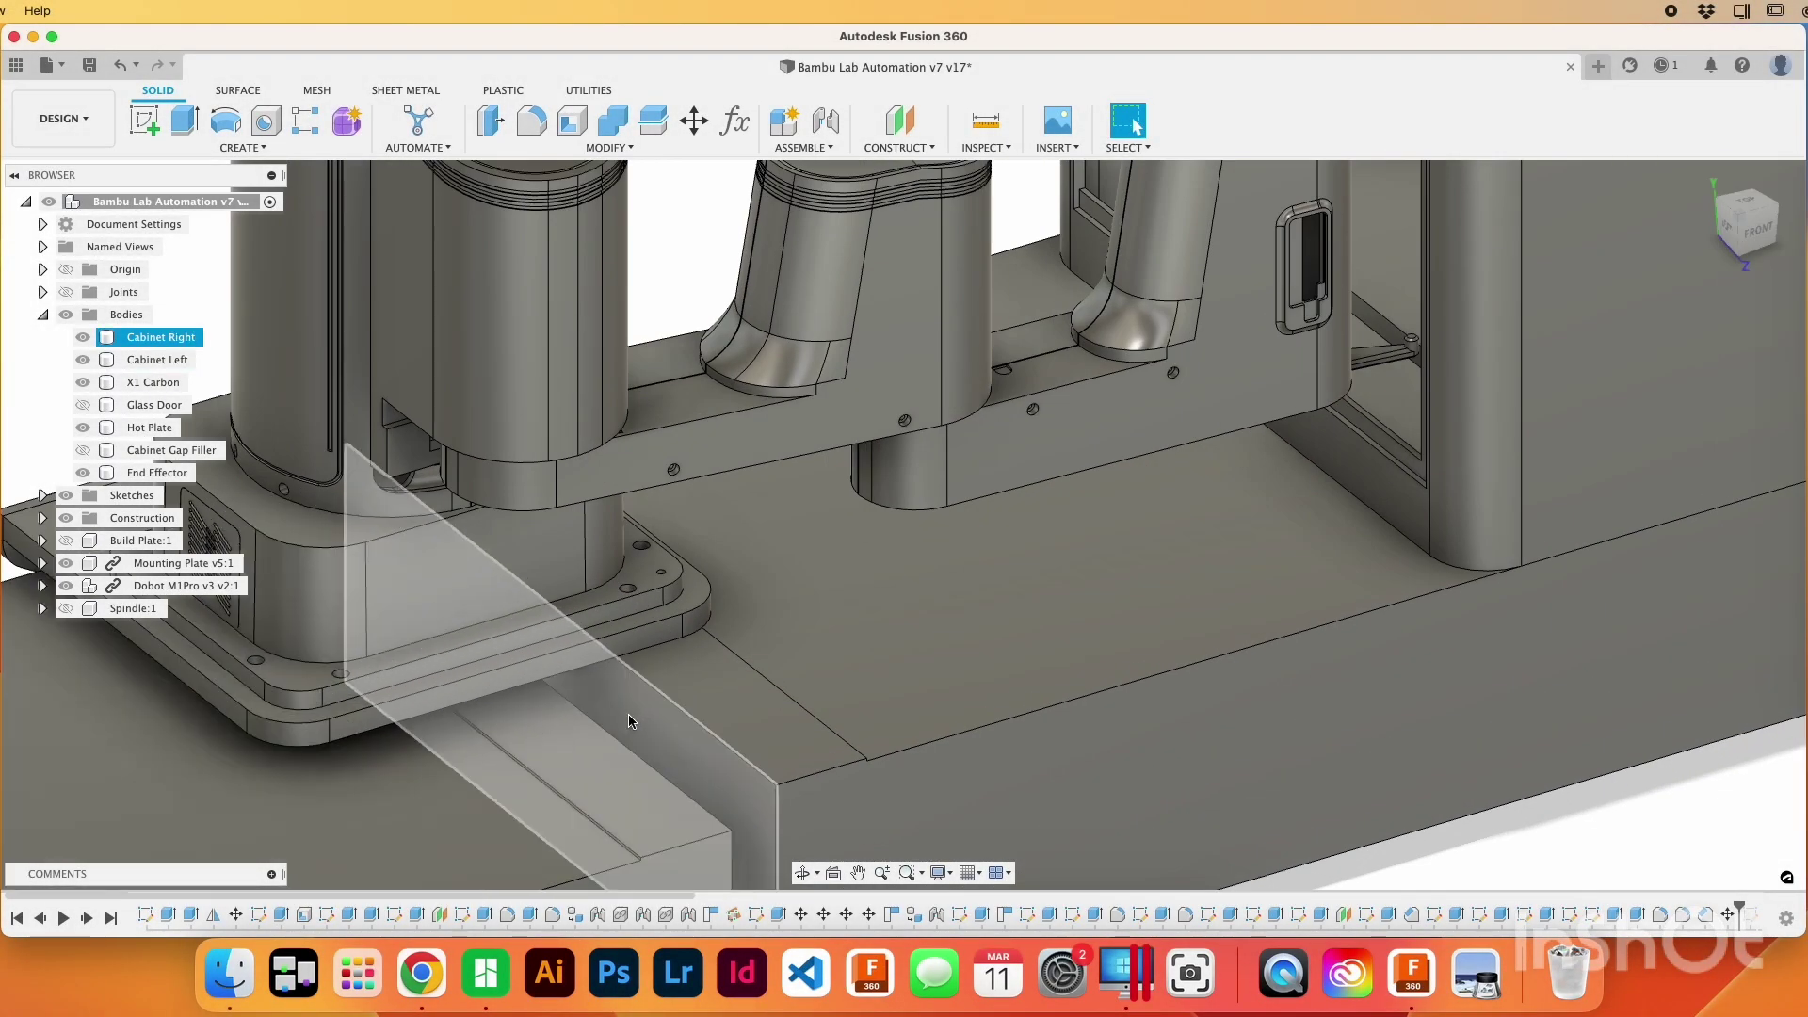
middle_click_drag(633, 720, 591, 682, "shift")
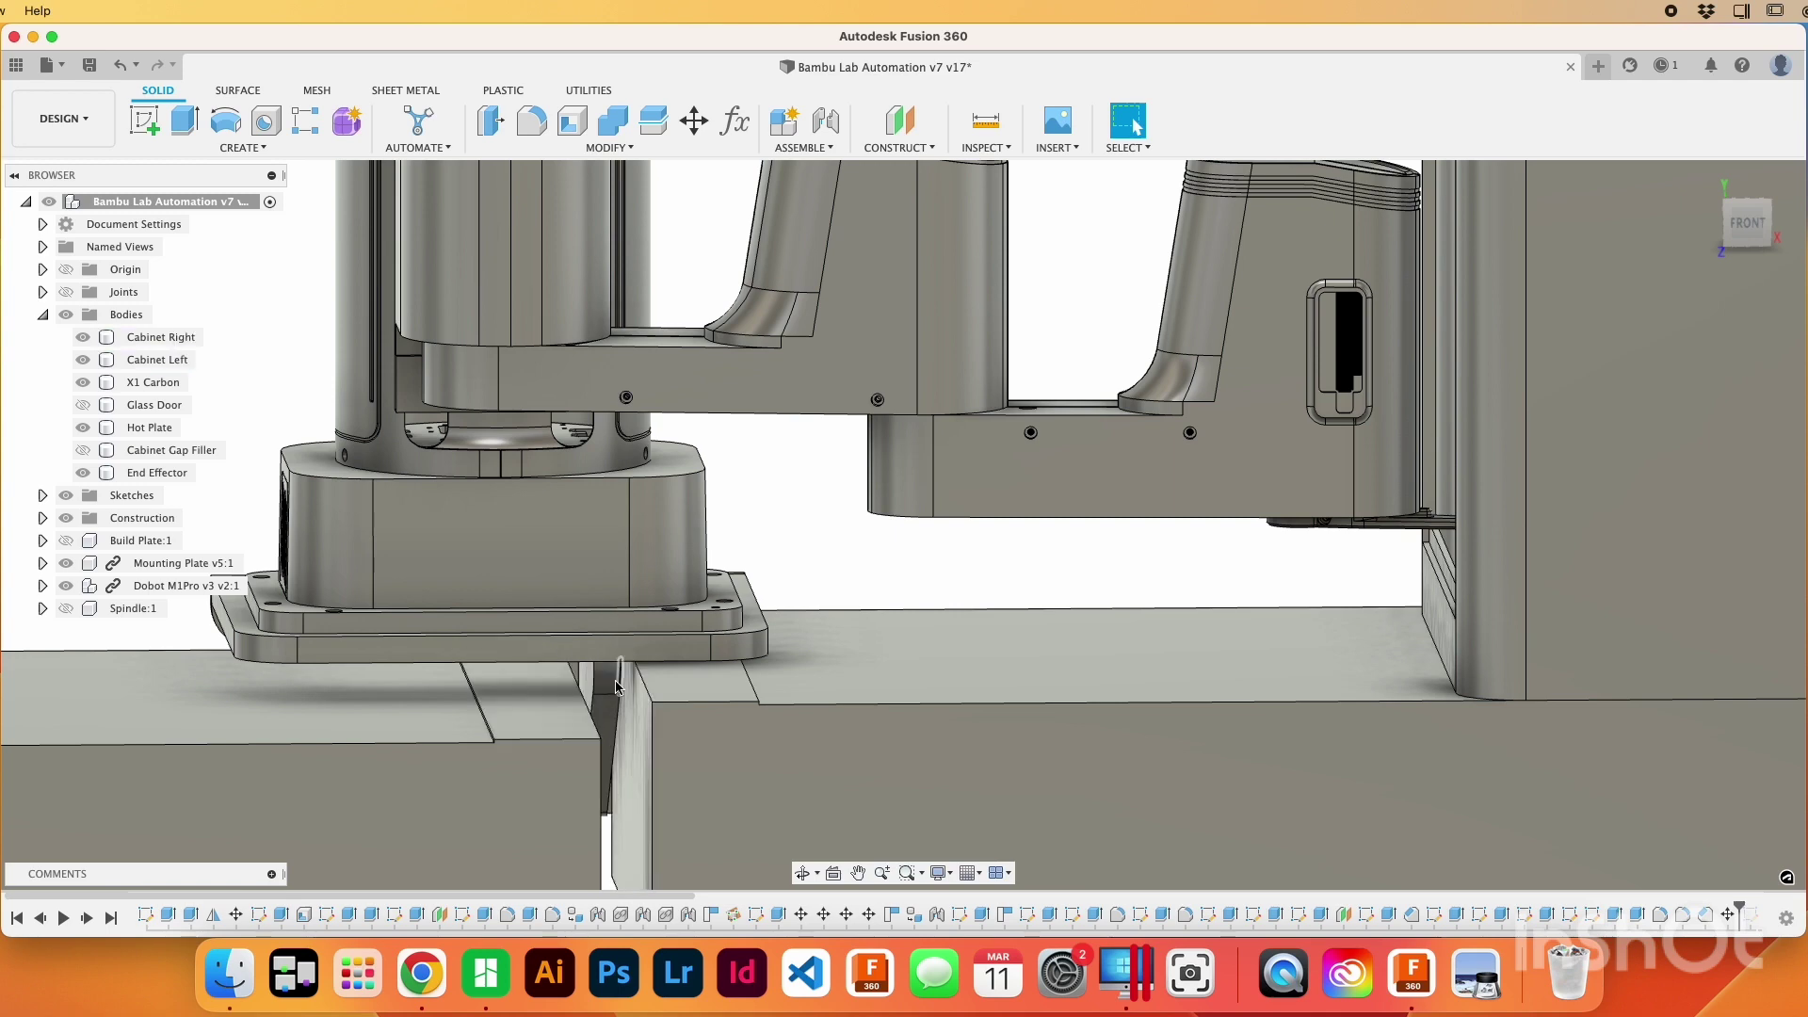
middle_click_drag(618, 685, 664, 553, "shift")
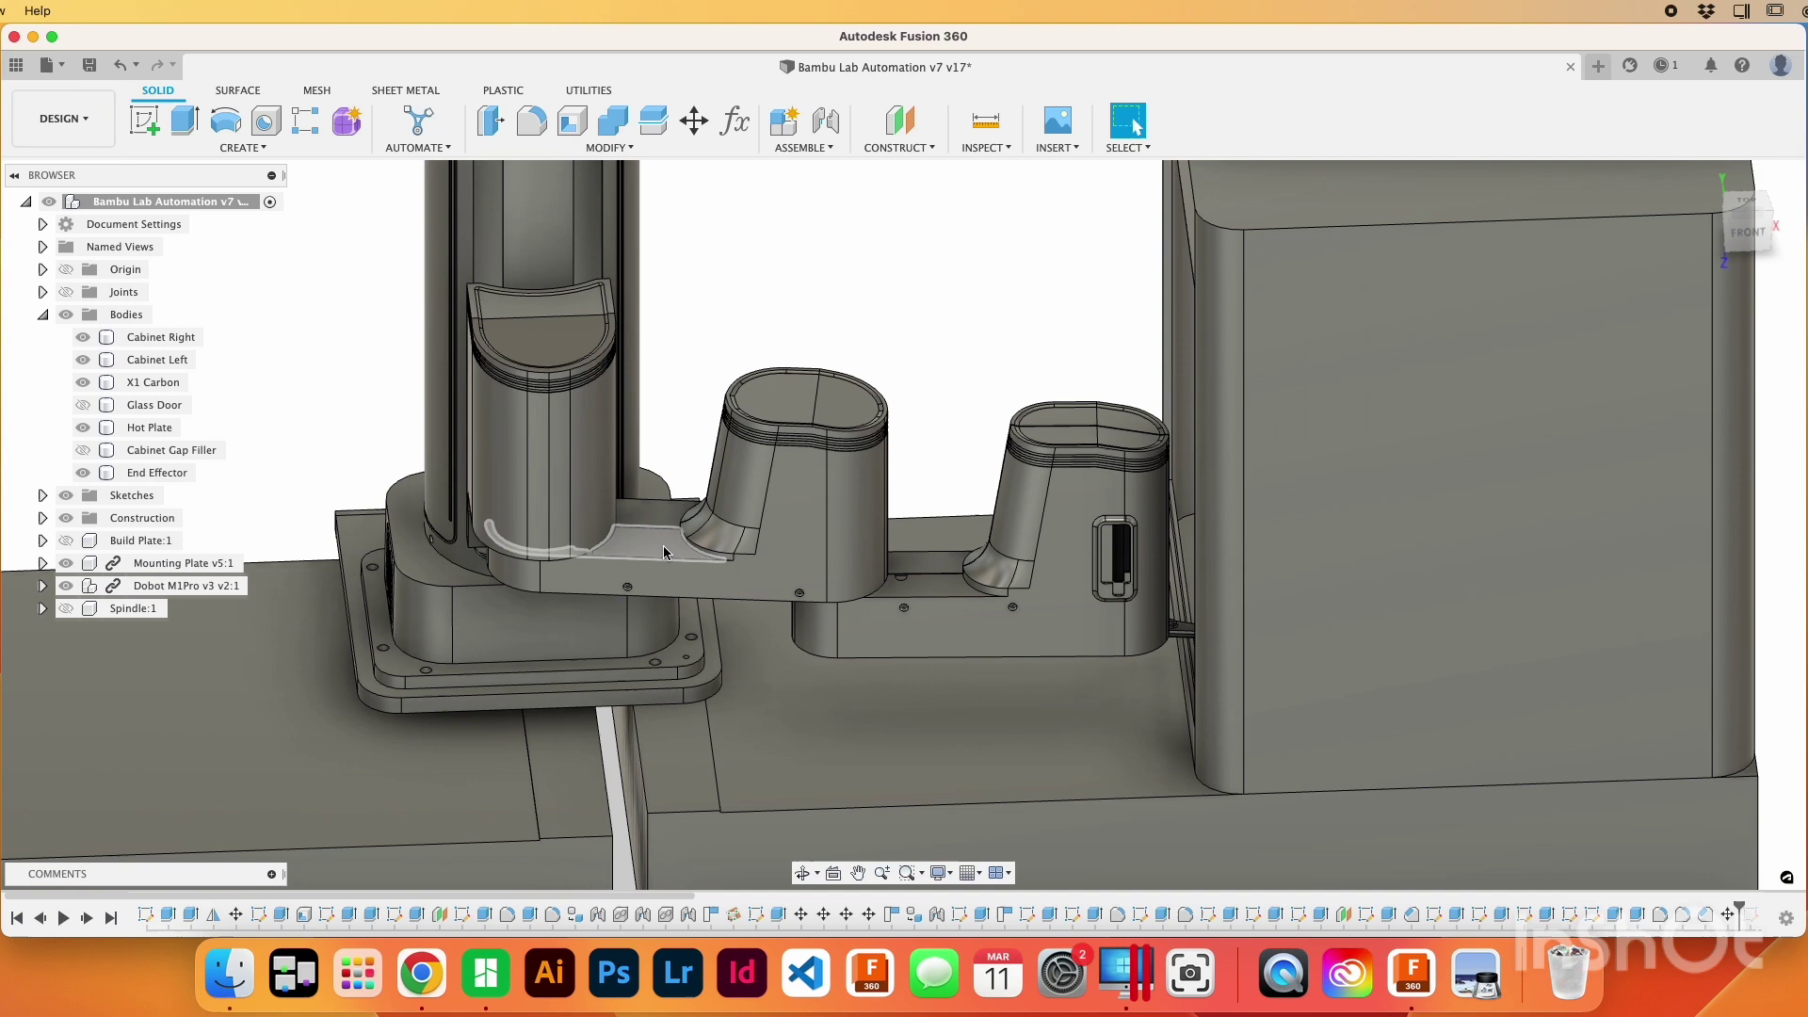
left_click(664, 553)
scroll(641, 659, "up", 5)
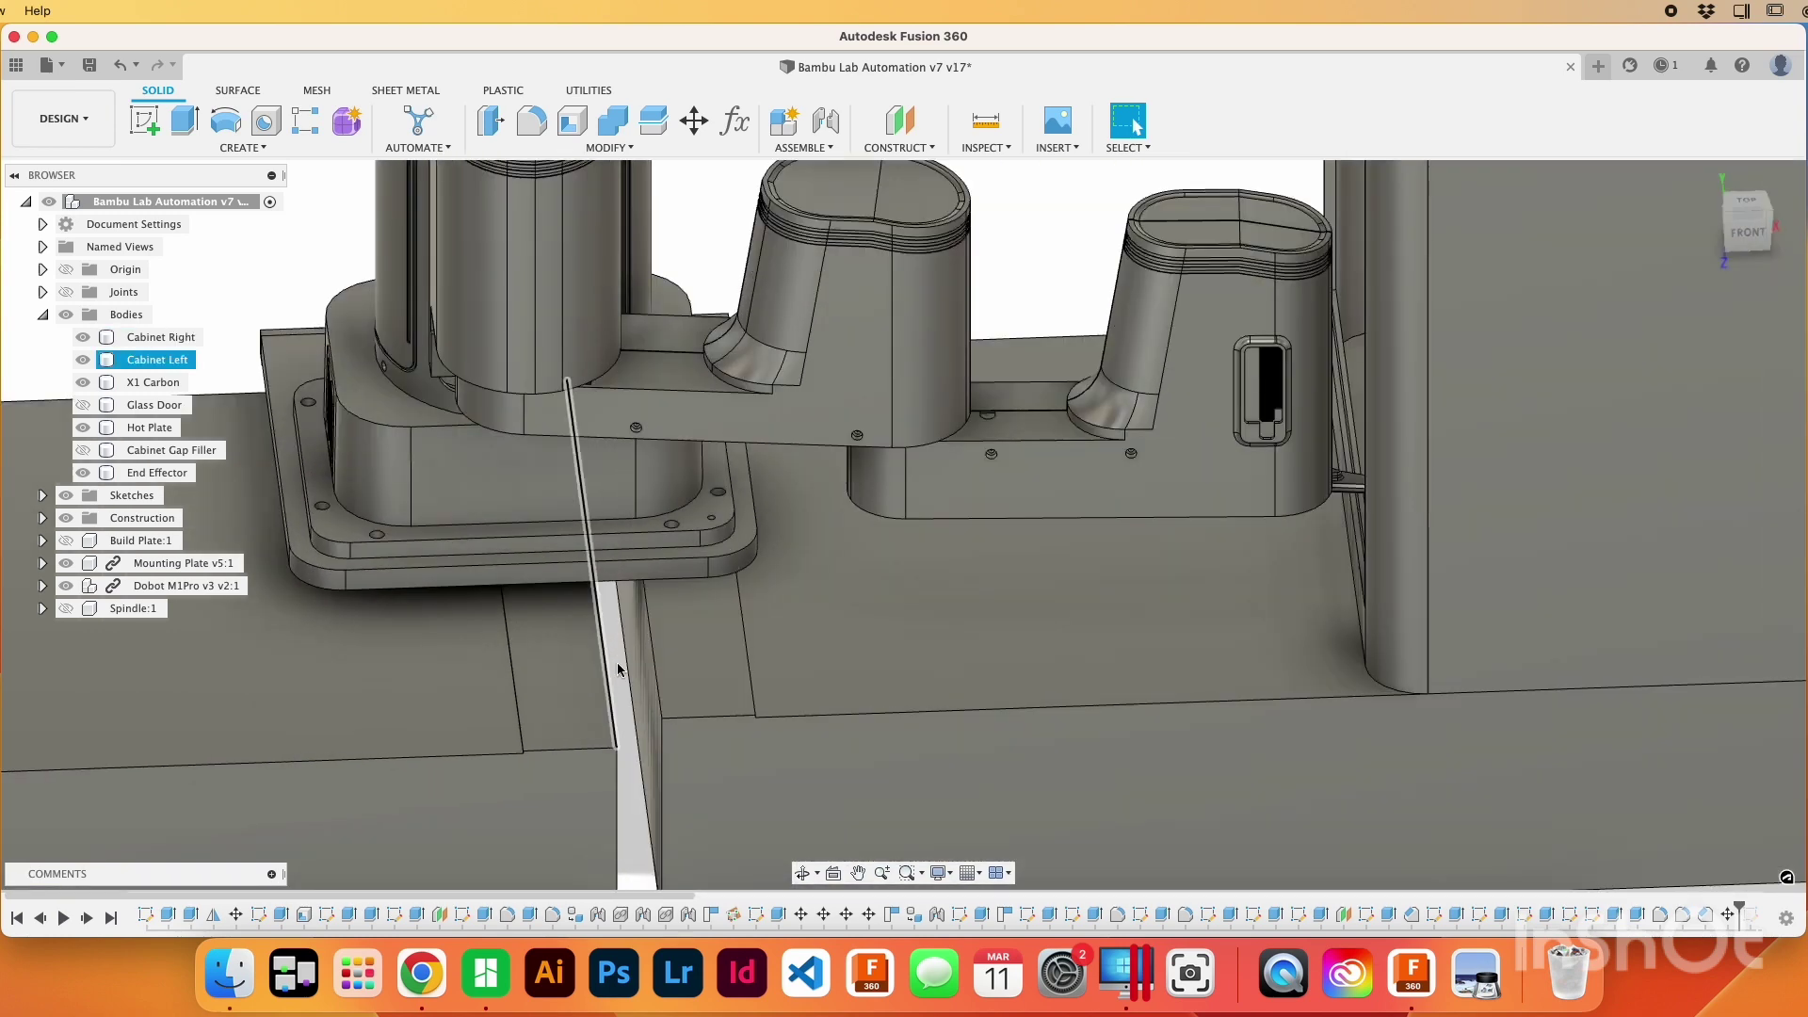
left_click(612, 686)
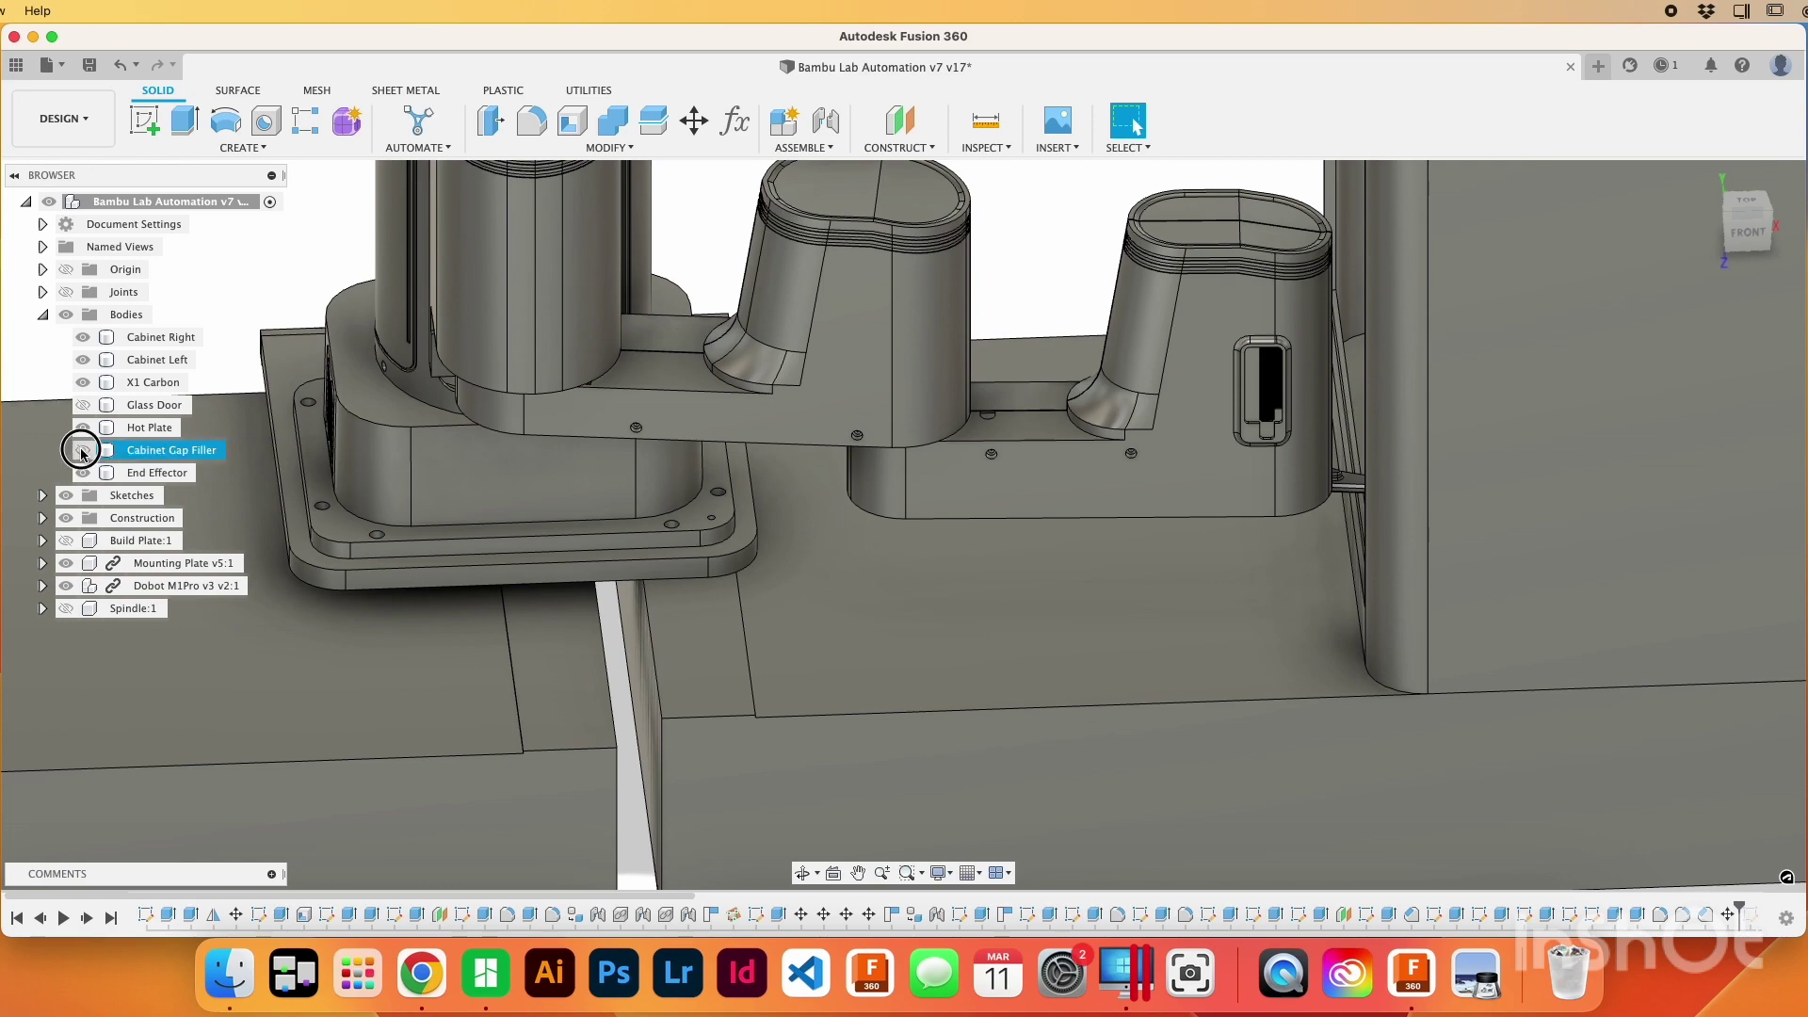
Step: Show the Cabinet Gap Filler body and inspect it from low and high angles
left_click(81, 451)
middle_click_drag(759, 709, 843, 694, "shift")
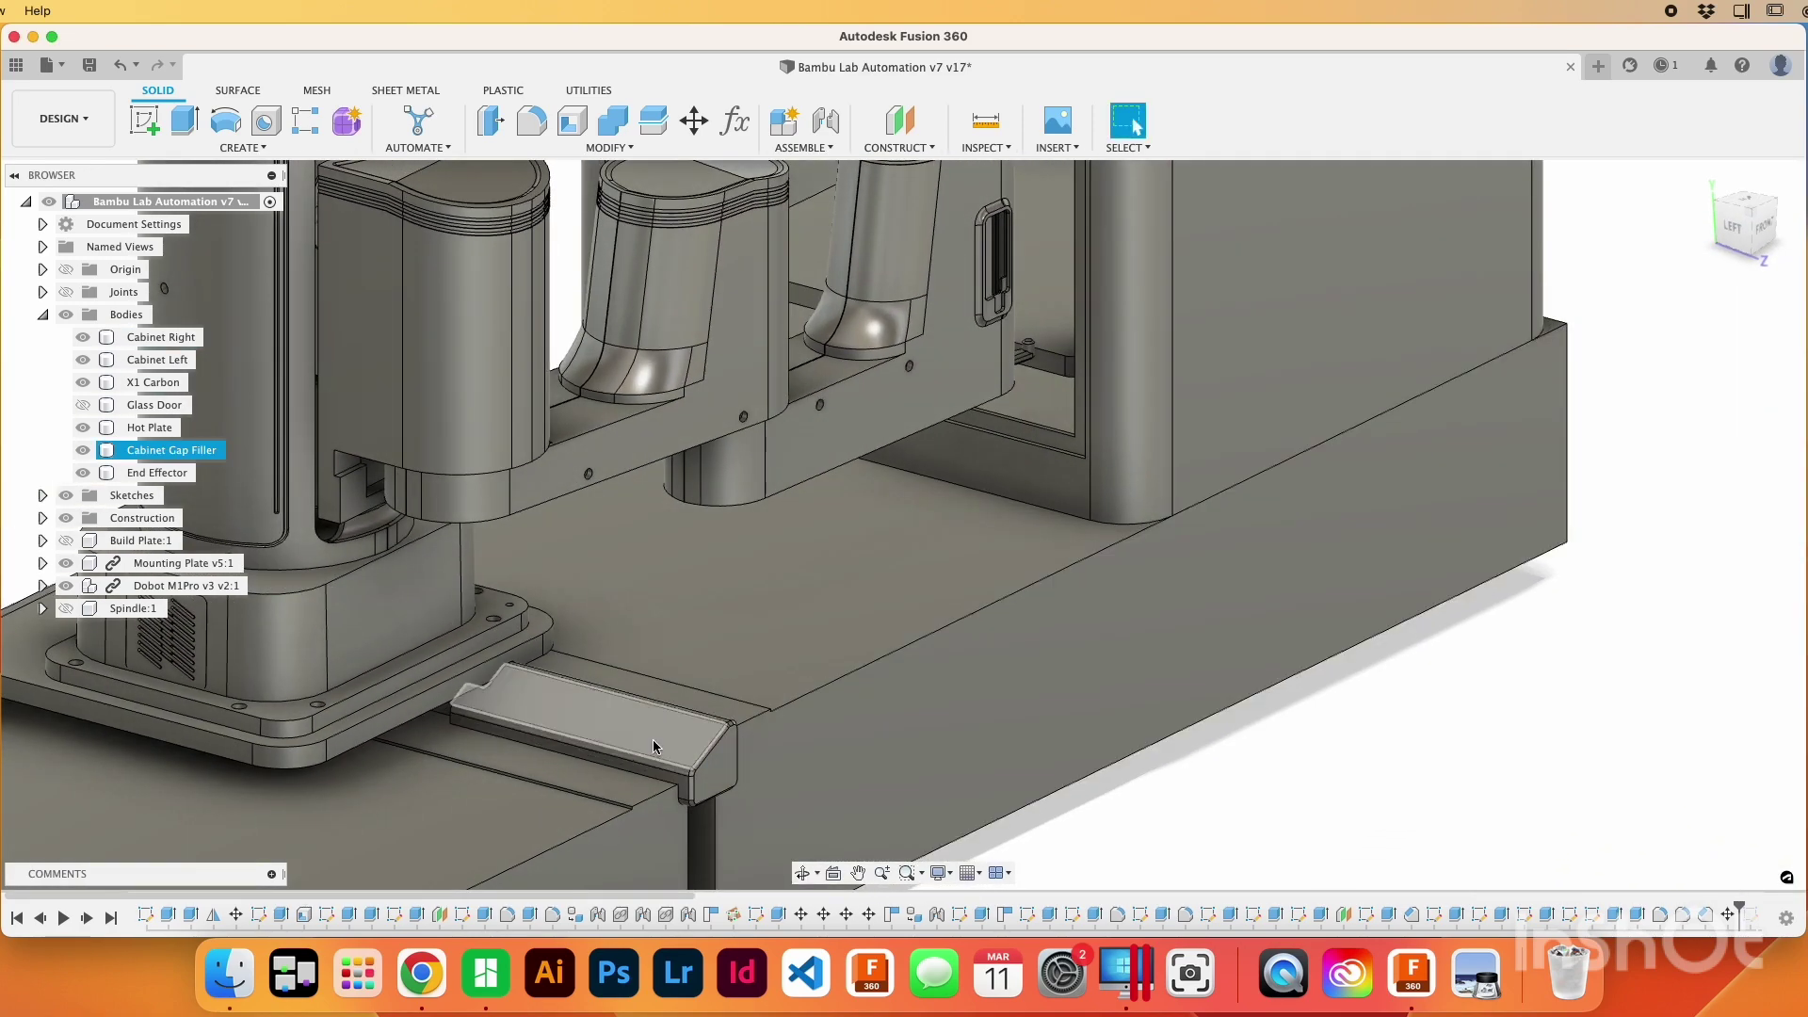
middle_click_drag(654, 746, 683, 716, "shift")
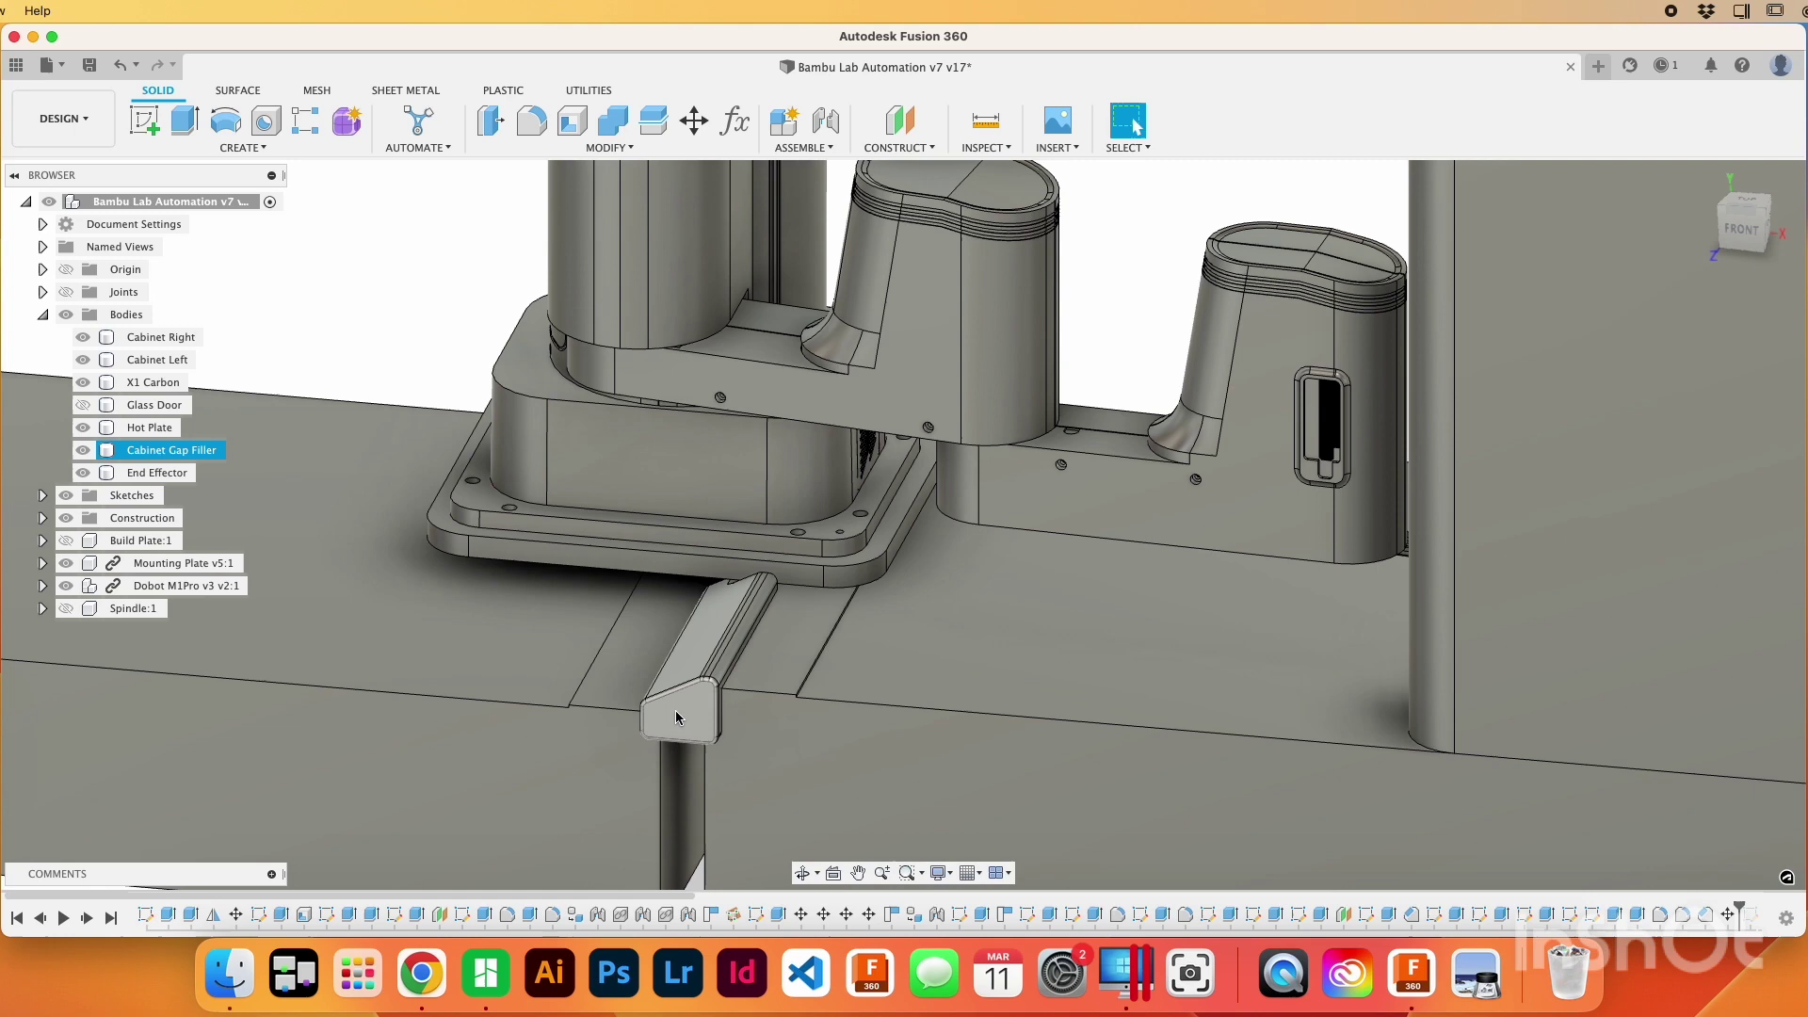
scroll(675, 702, "up", 5)
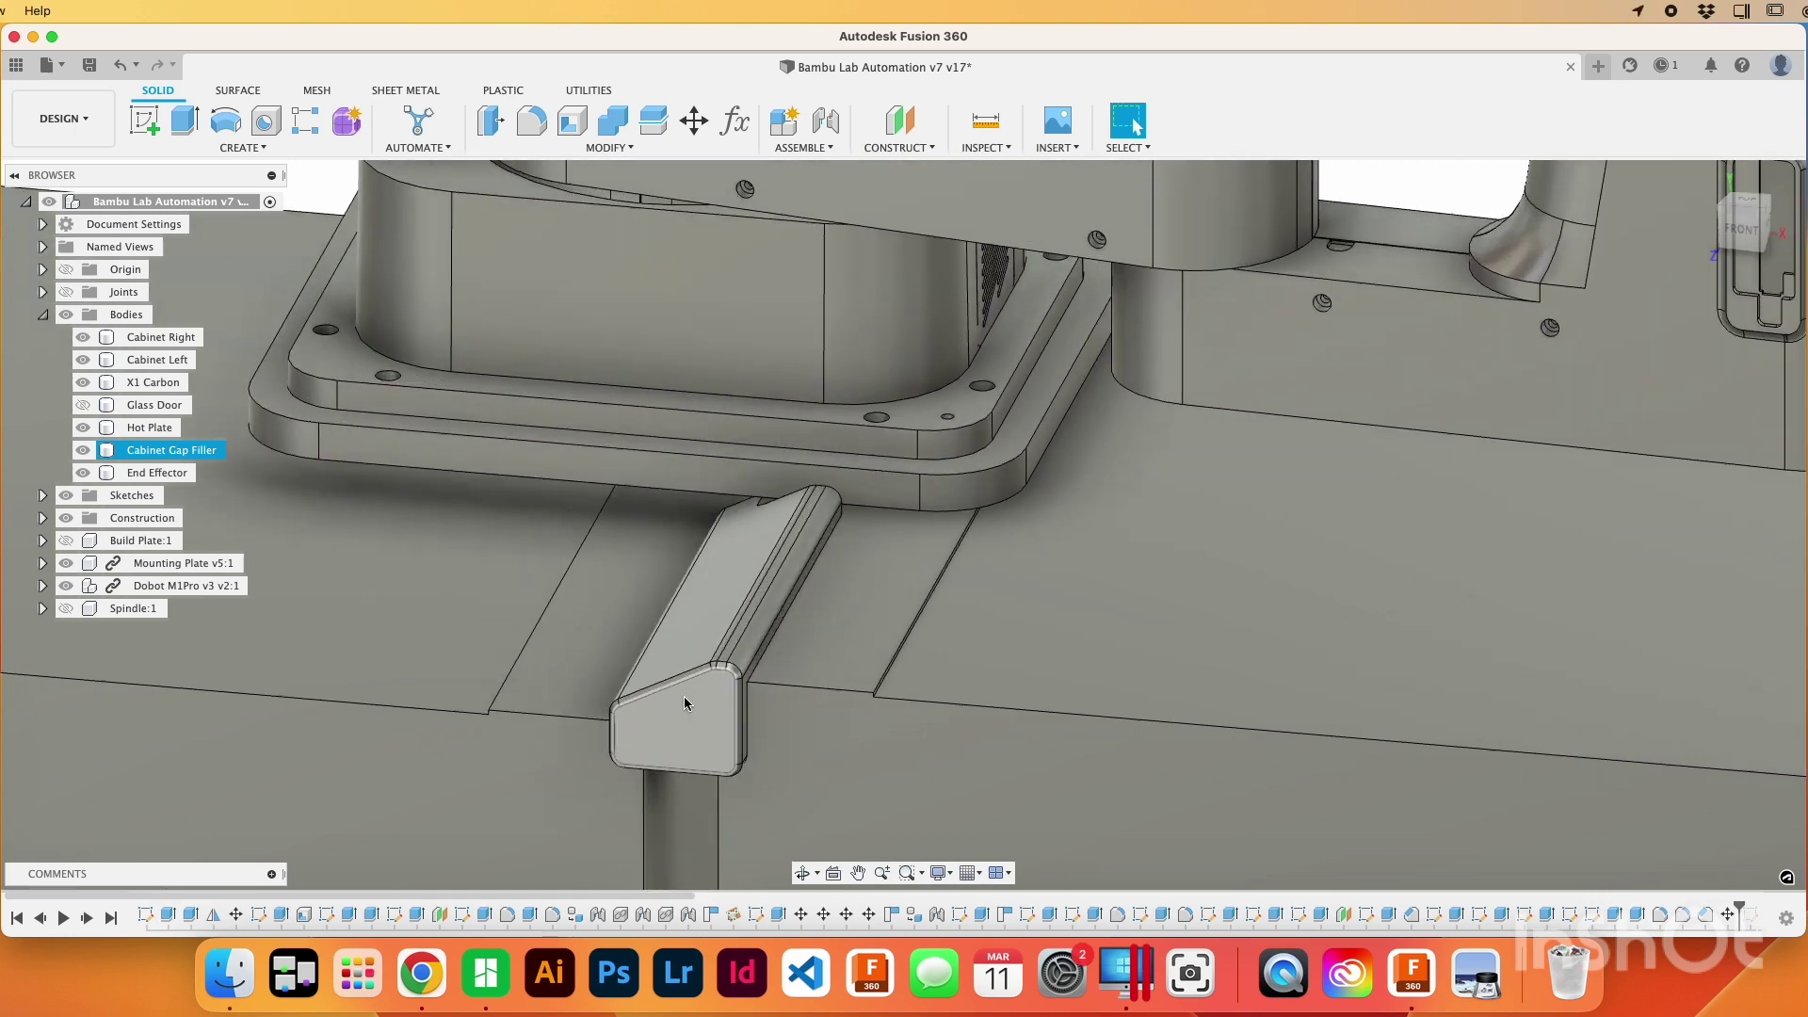
middle_click_drag(737, 699, 783, 688, "shift")
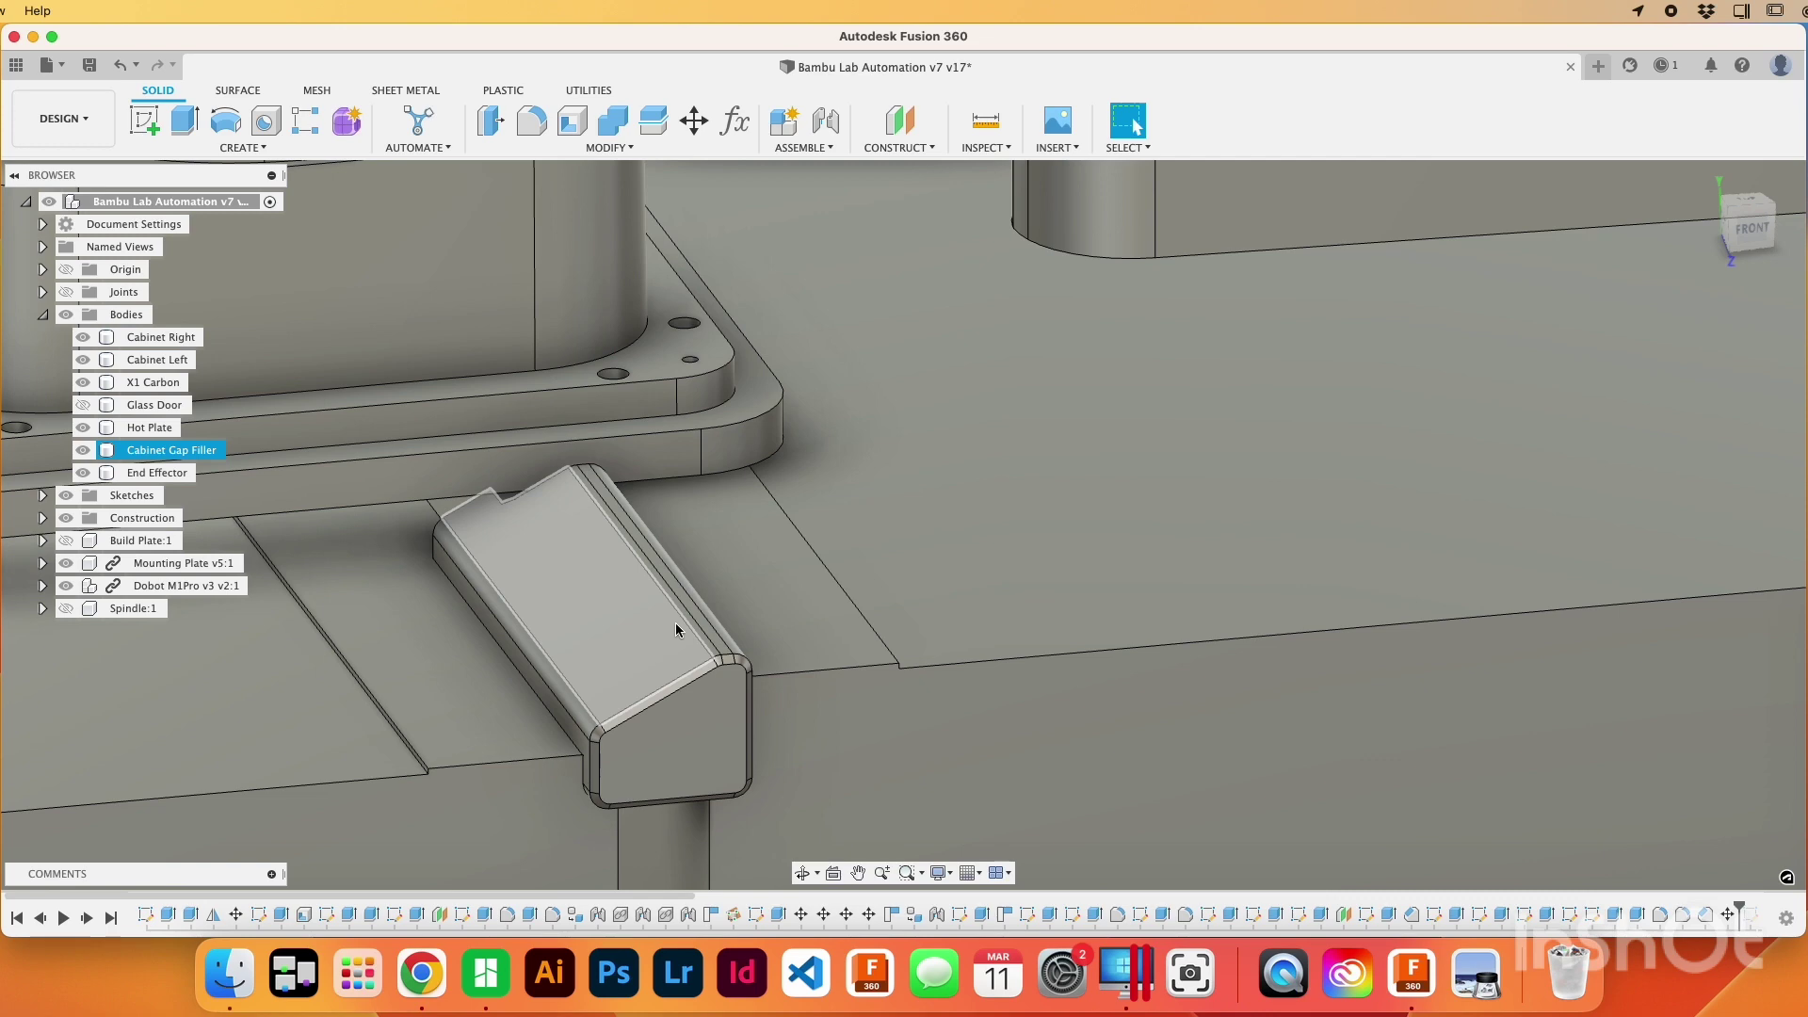
scroll(512, 530, "down", 5)
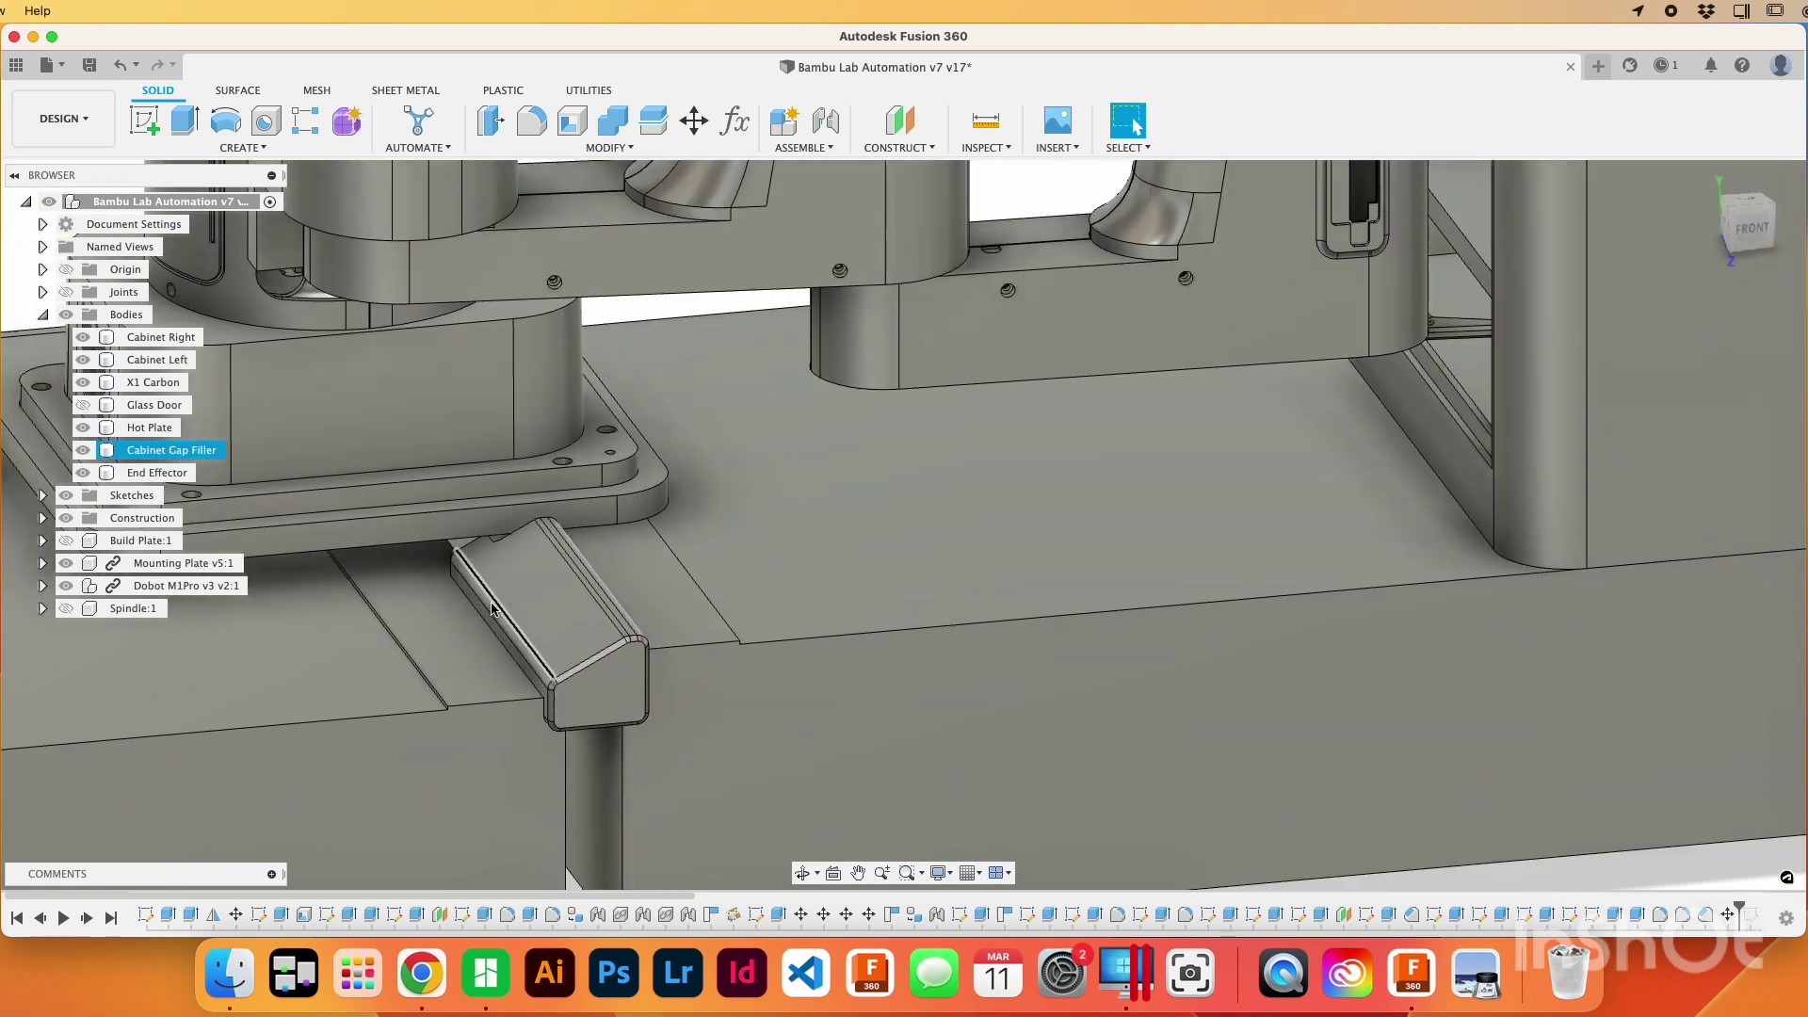
scroll(492, 609, "down", 3)
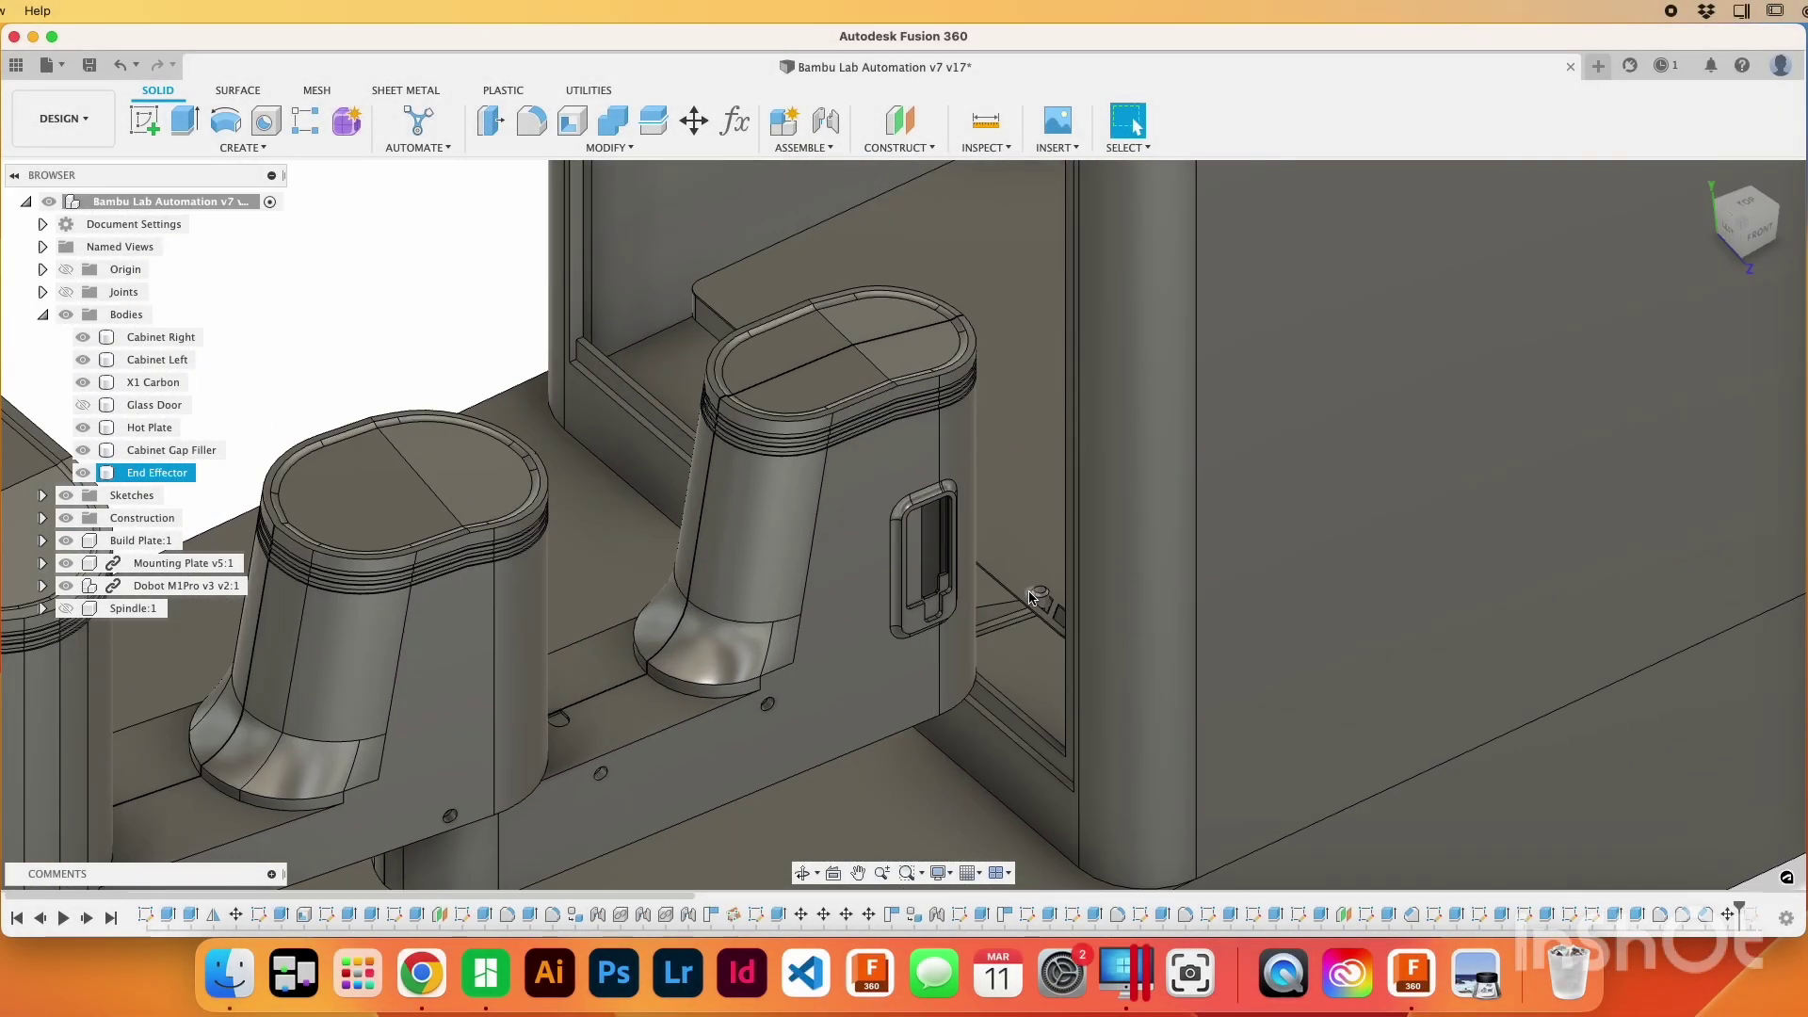
Step: Hide the Dobot M1Pro v3 robot arm and isolate the End Effector body
scroll(1001, 619, "down", 3)
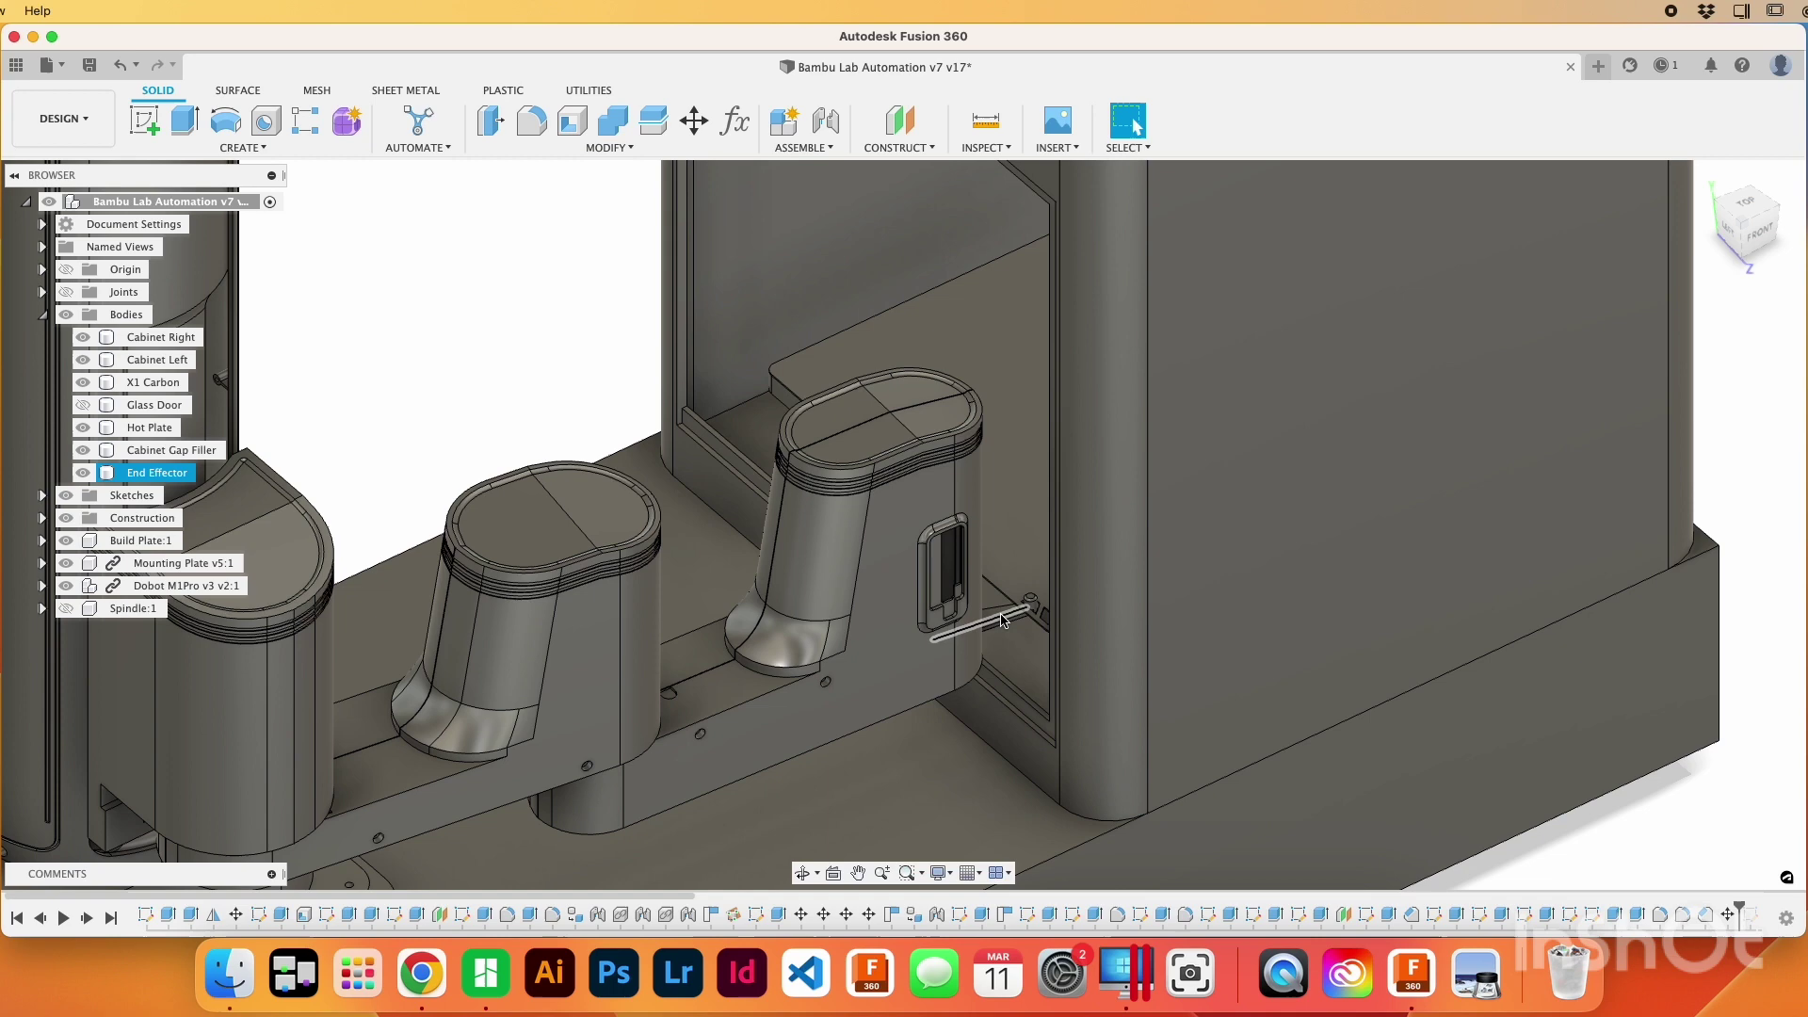
left_click(66, 586)
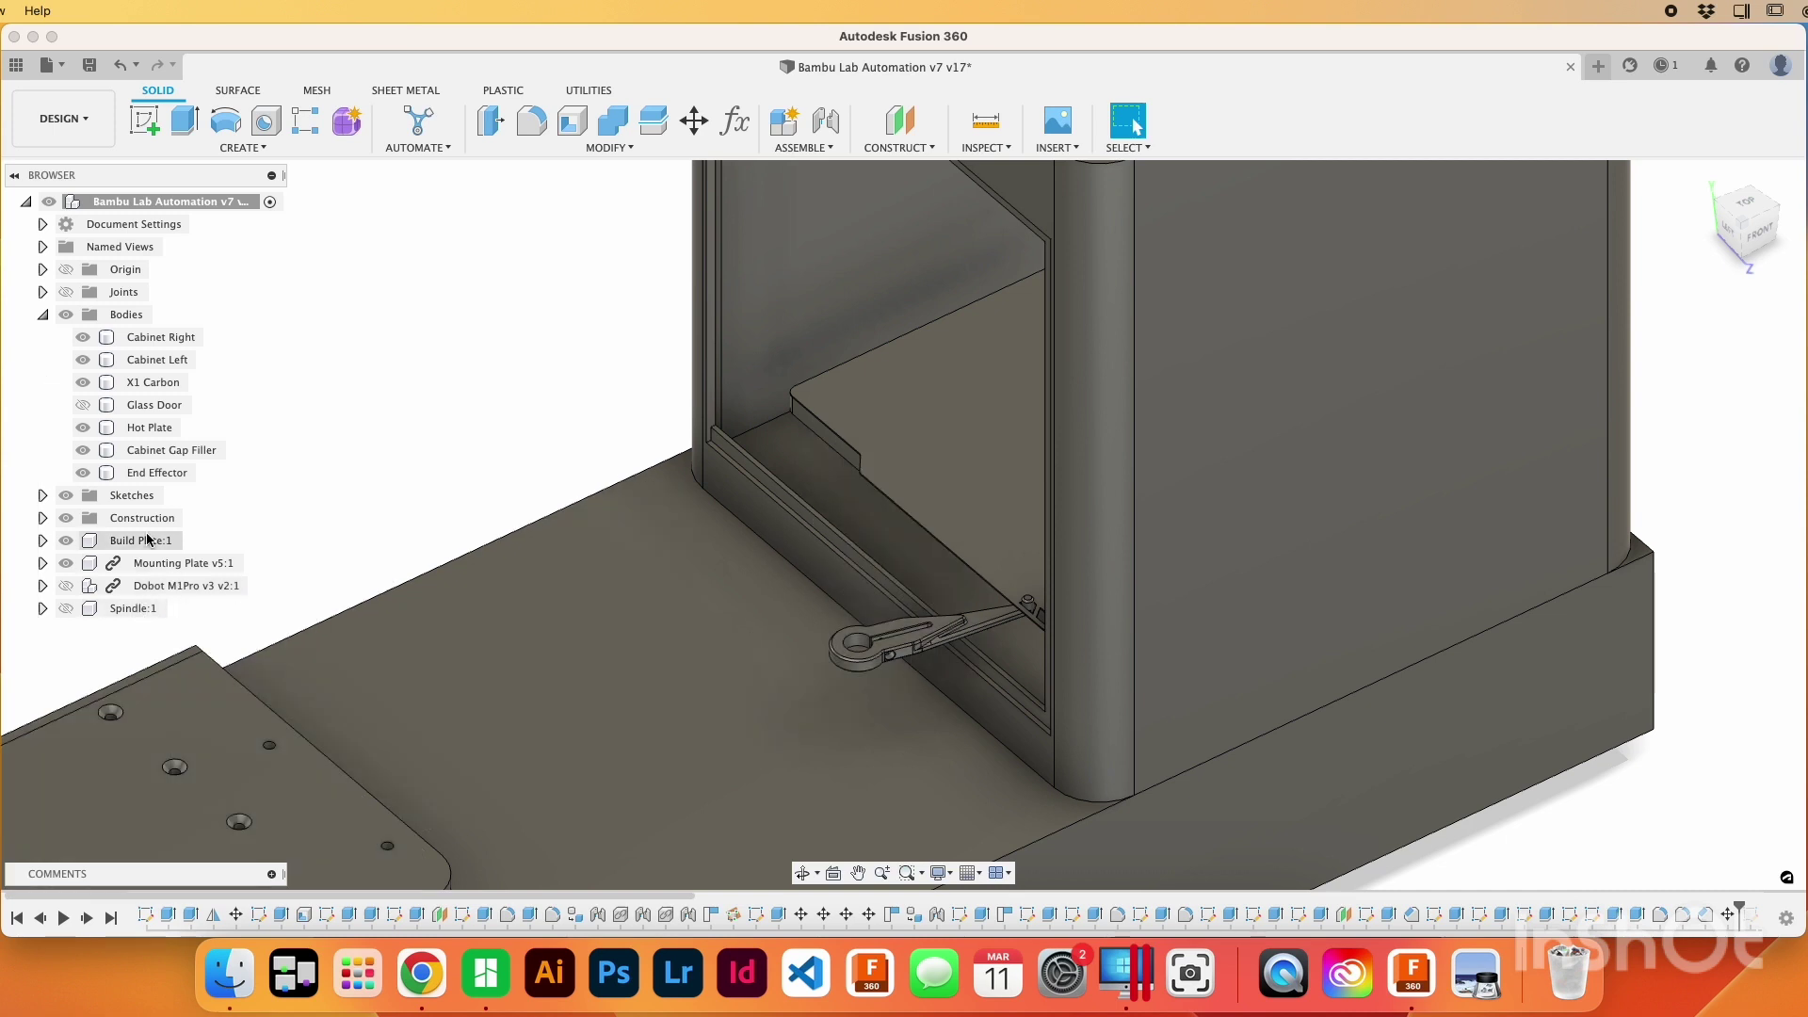
right_click(160, 474)
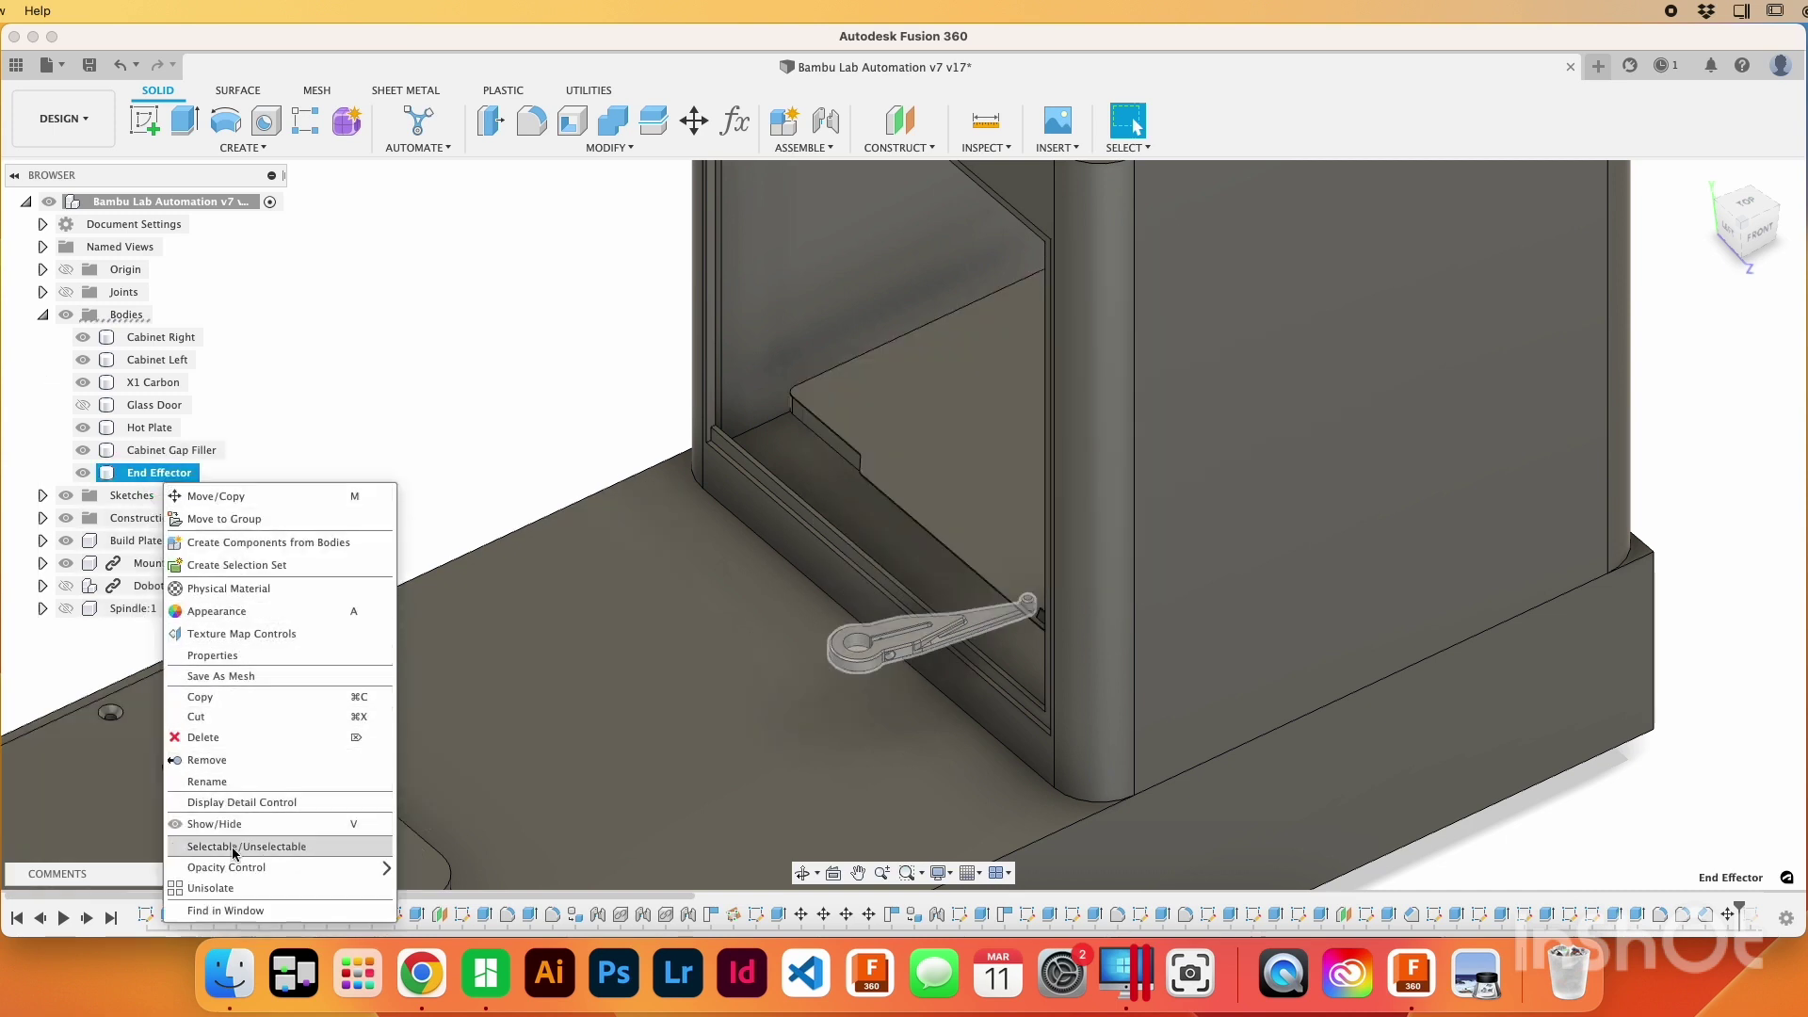
left_click(235, 889)
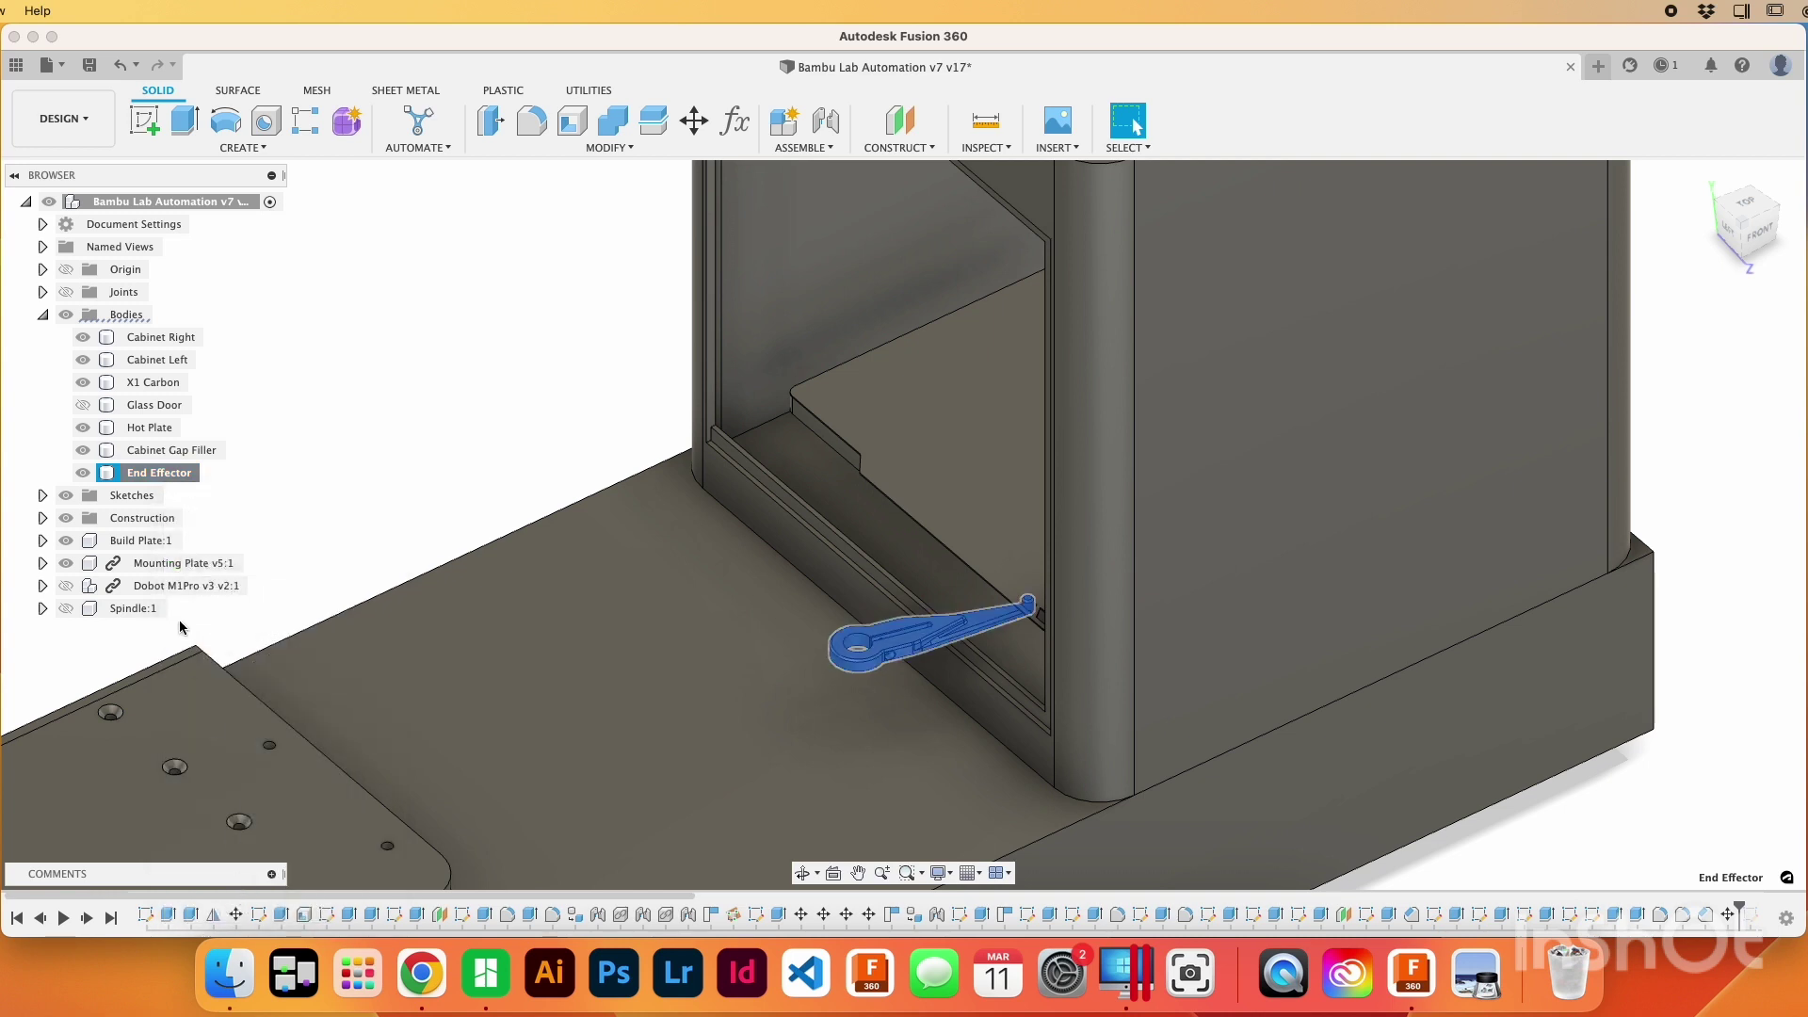
right_click(151, 481)
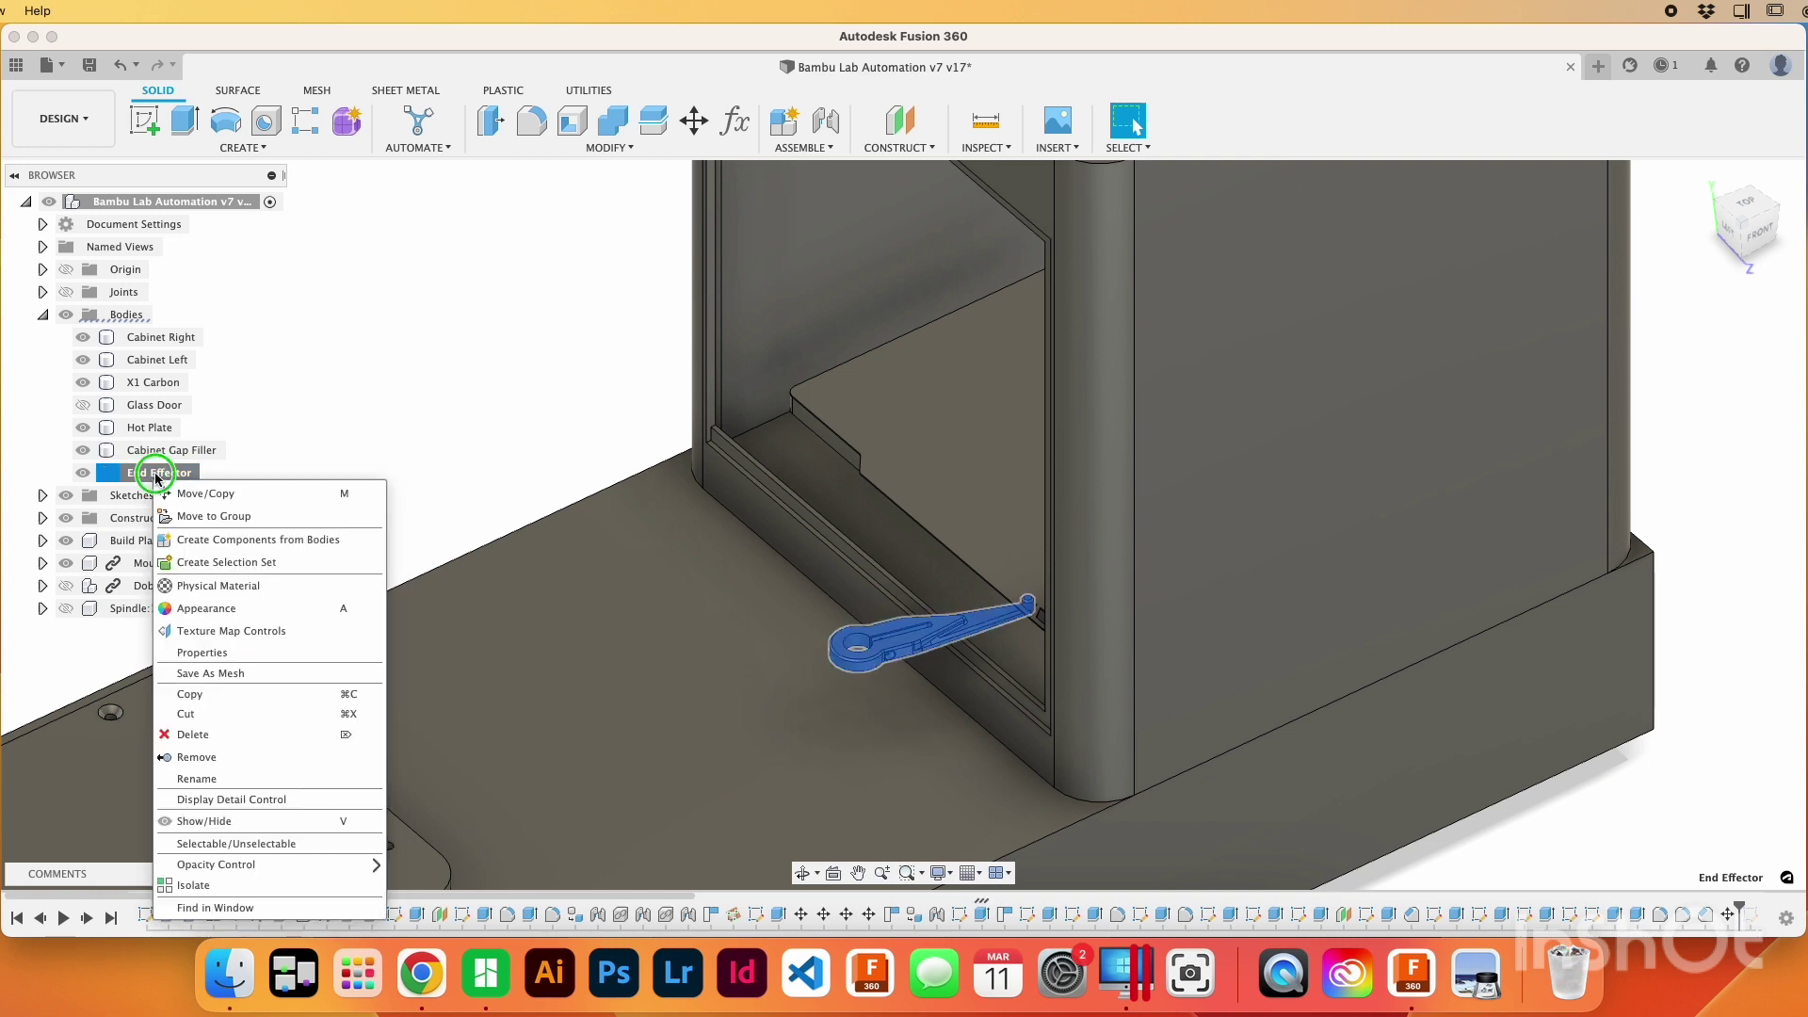
left_click(211, 881)
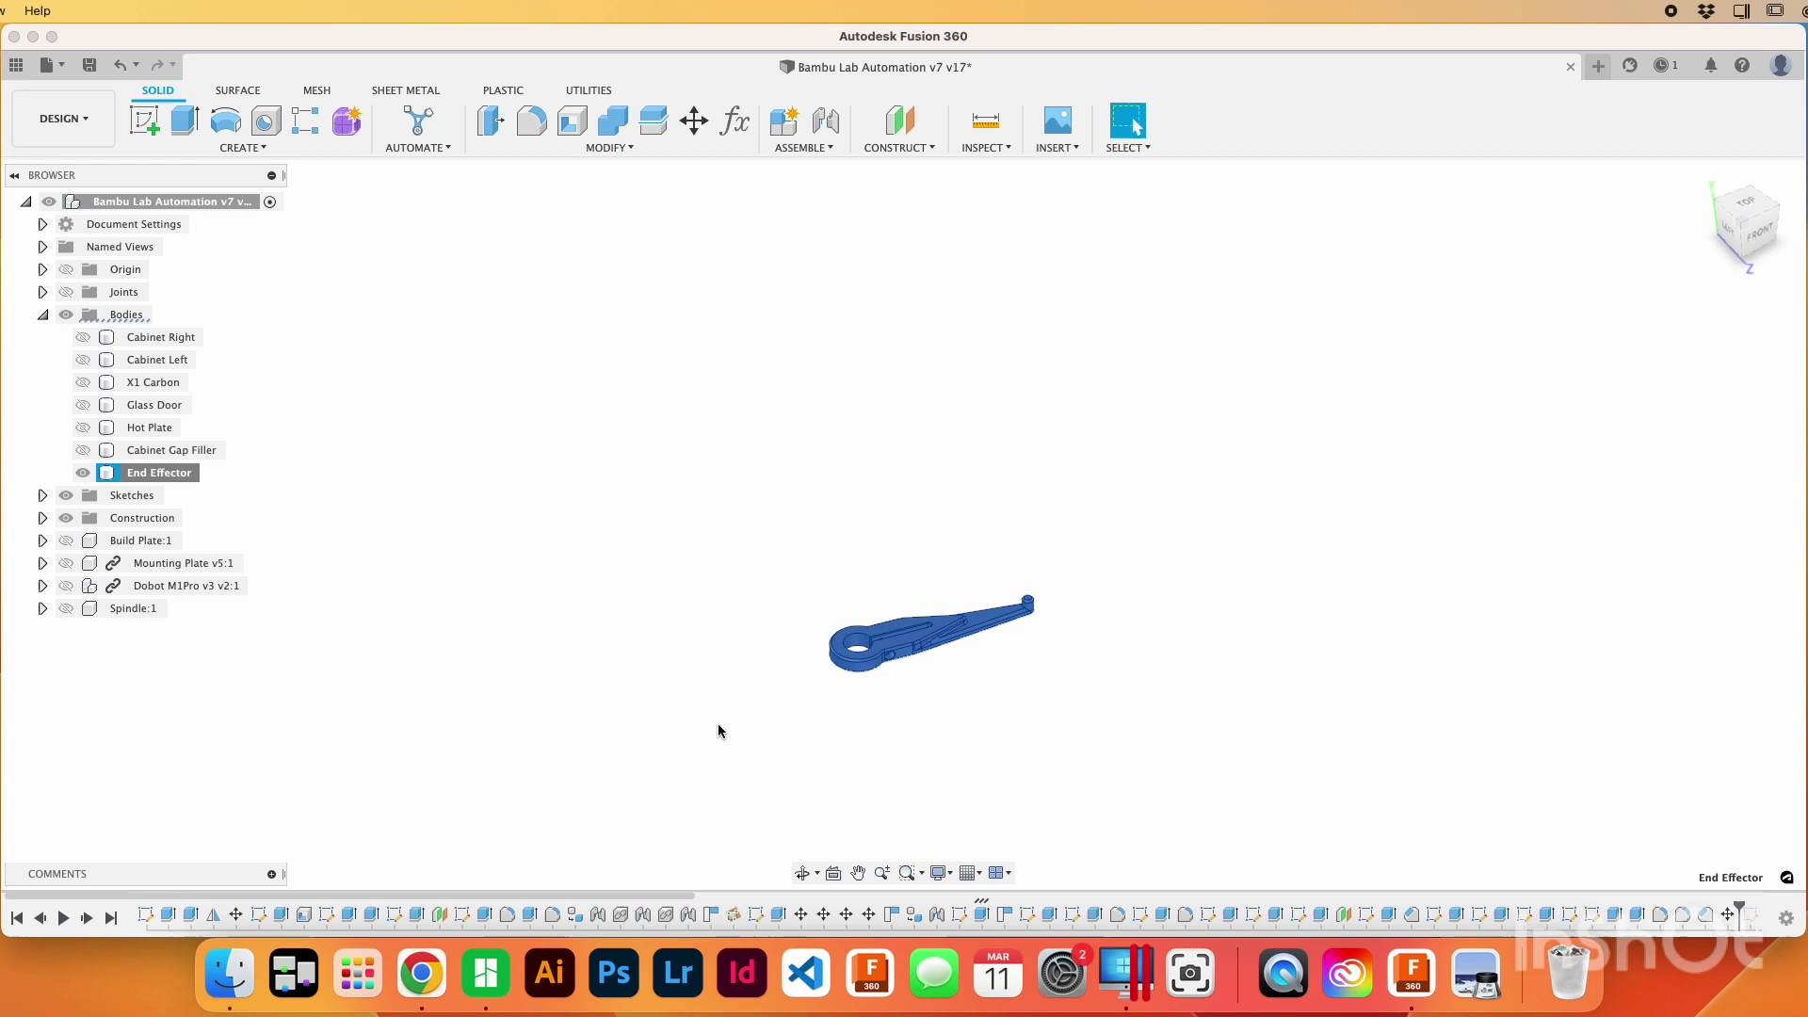
Step: Make Build Plate:1 visible again next to the End Effector
scroll(941, 641, "up", 6)
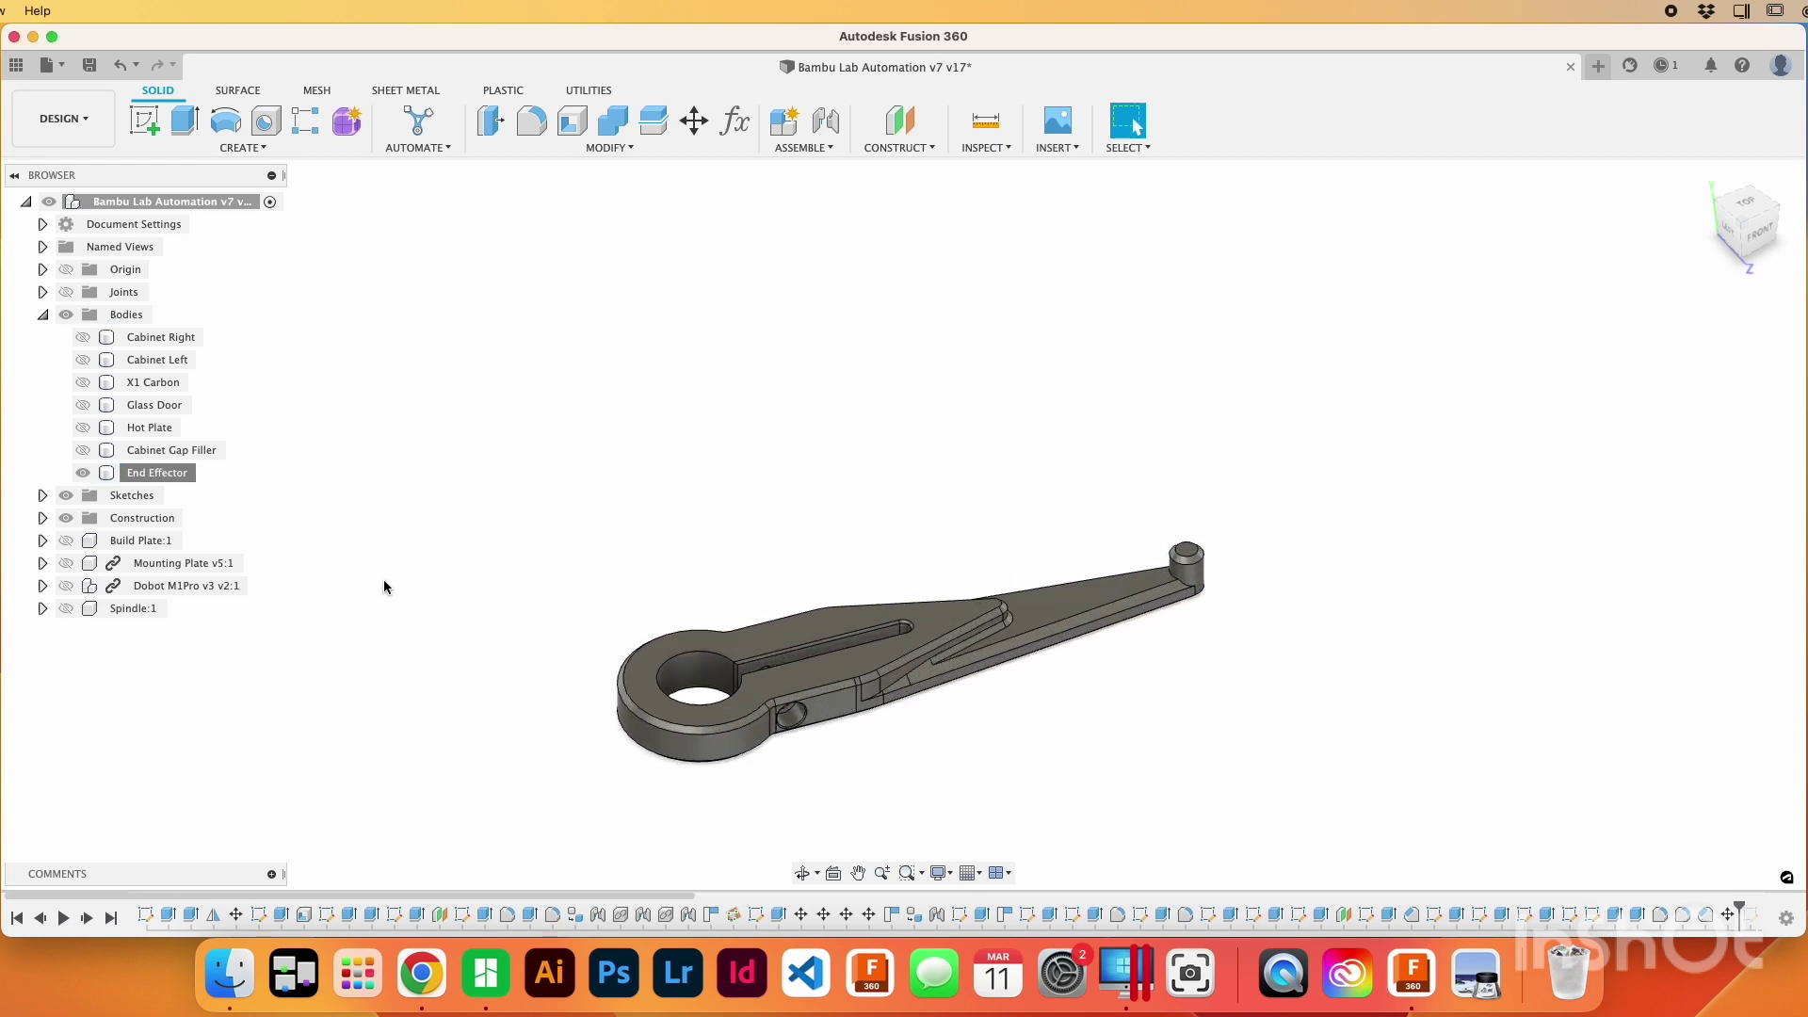
left_click(67, 542)
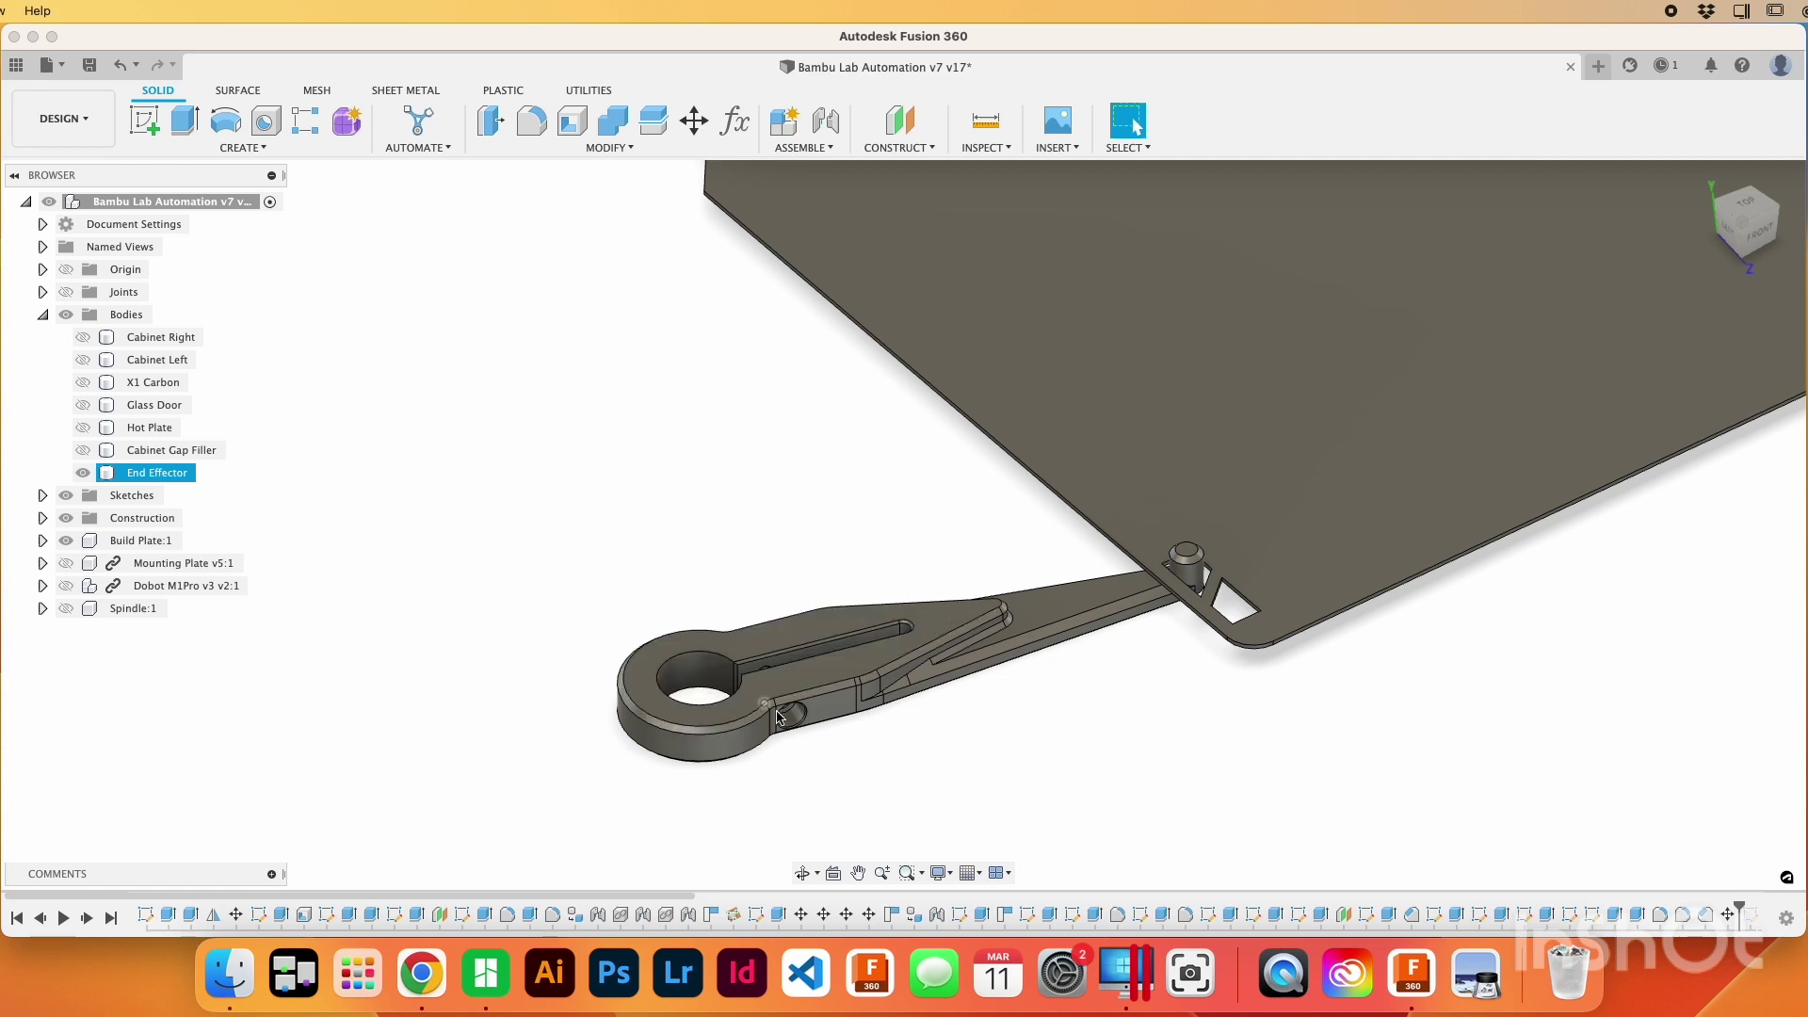
scroll(801, 735, "up", 5)
Step: Inspect the fit of the arm's tip peg in the plate's corner slot from several angles
middle_click_drag(828, 780, 707, 686, "shift")
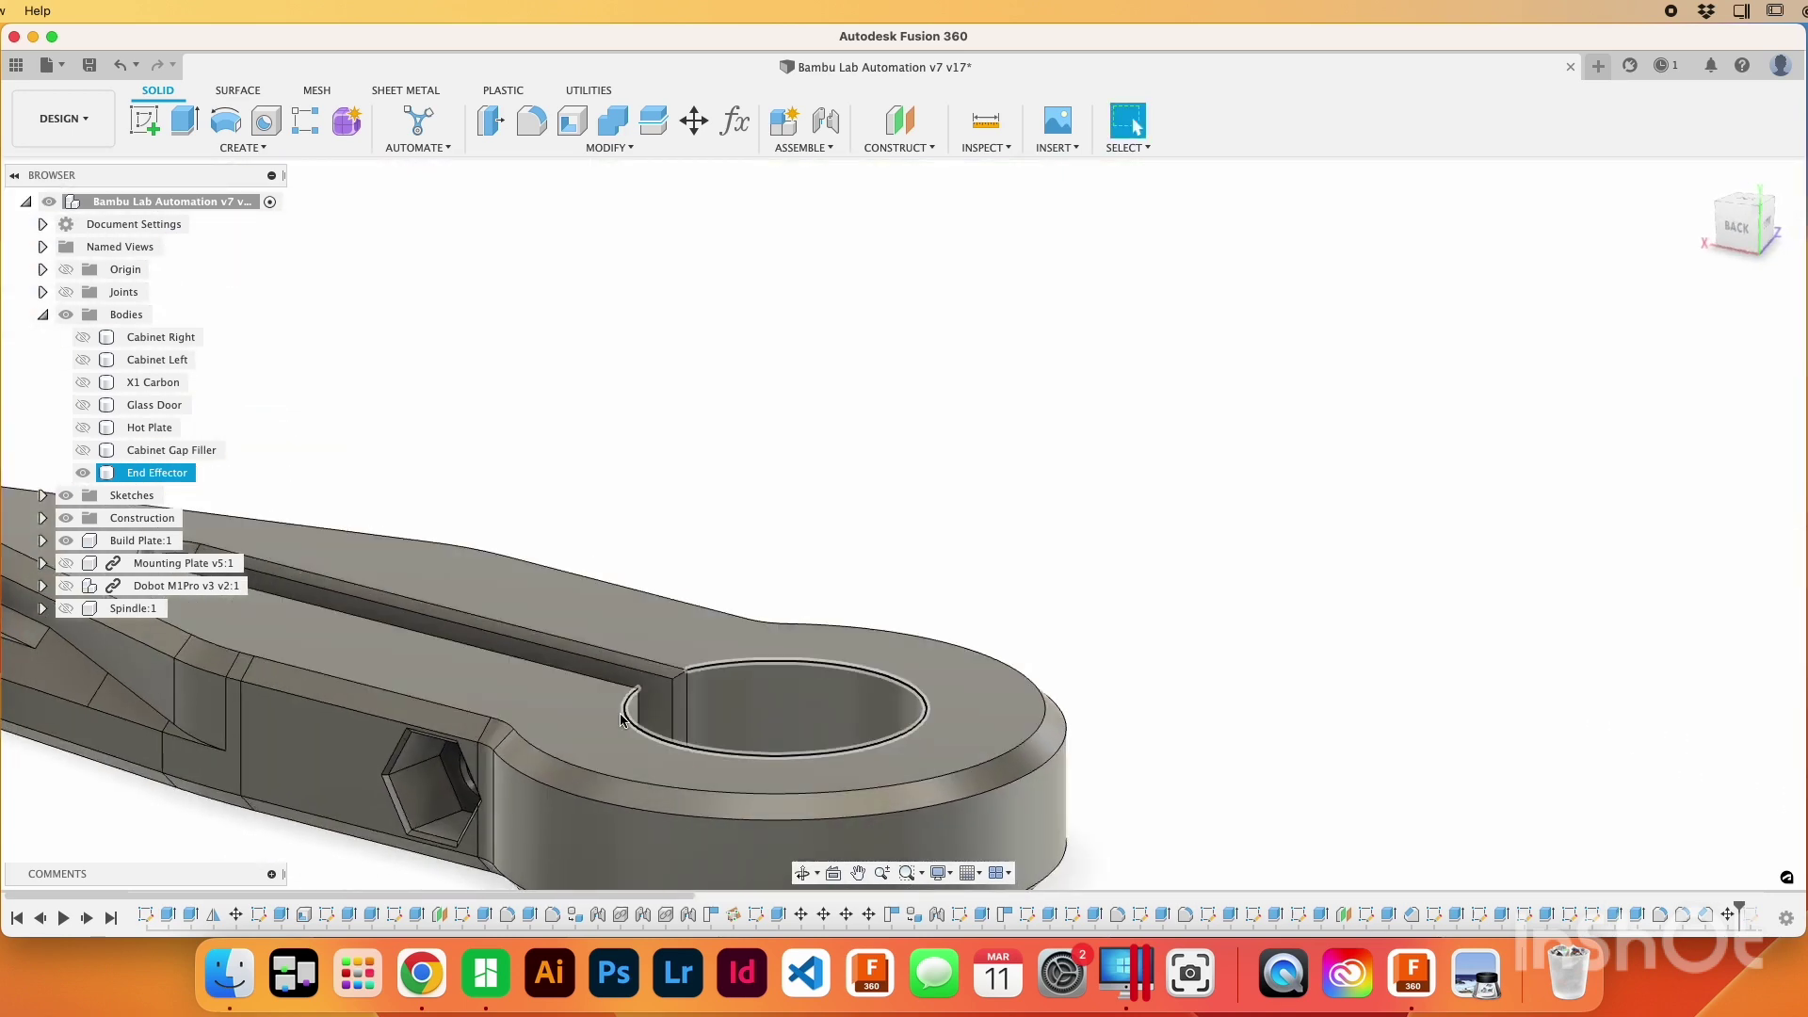
scroll(438, 786, "down", 5)
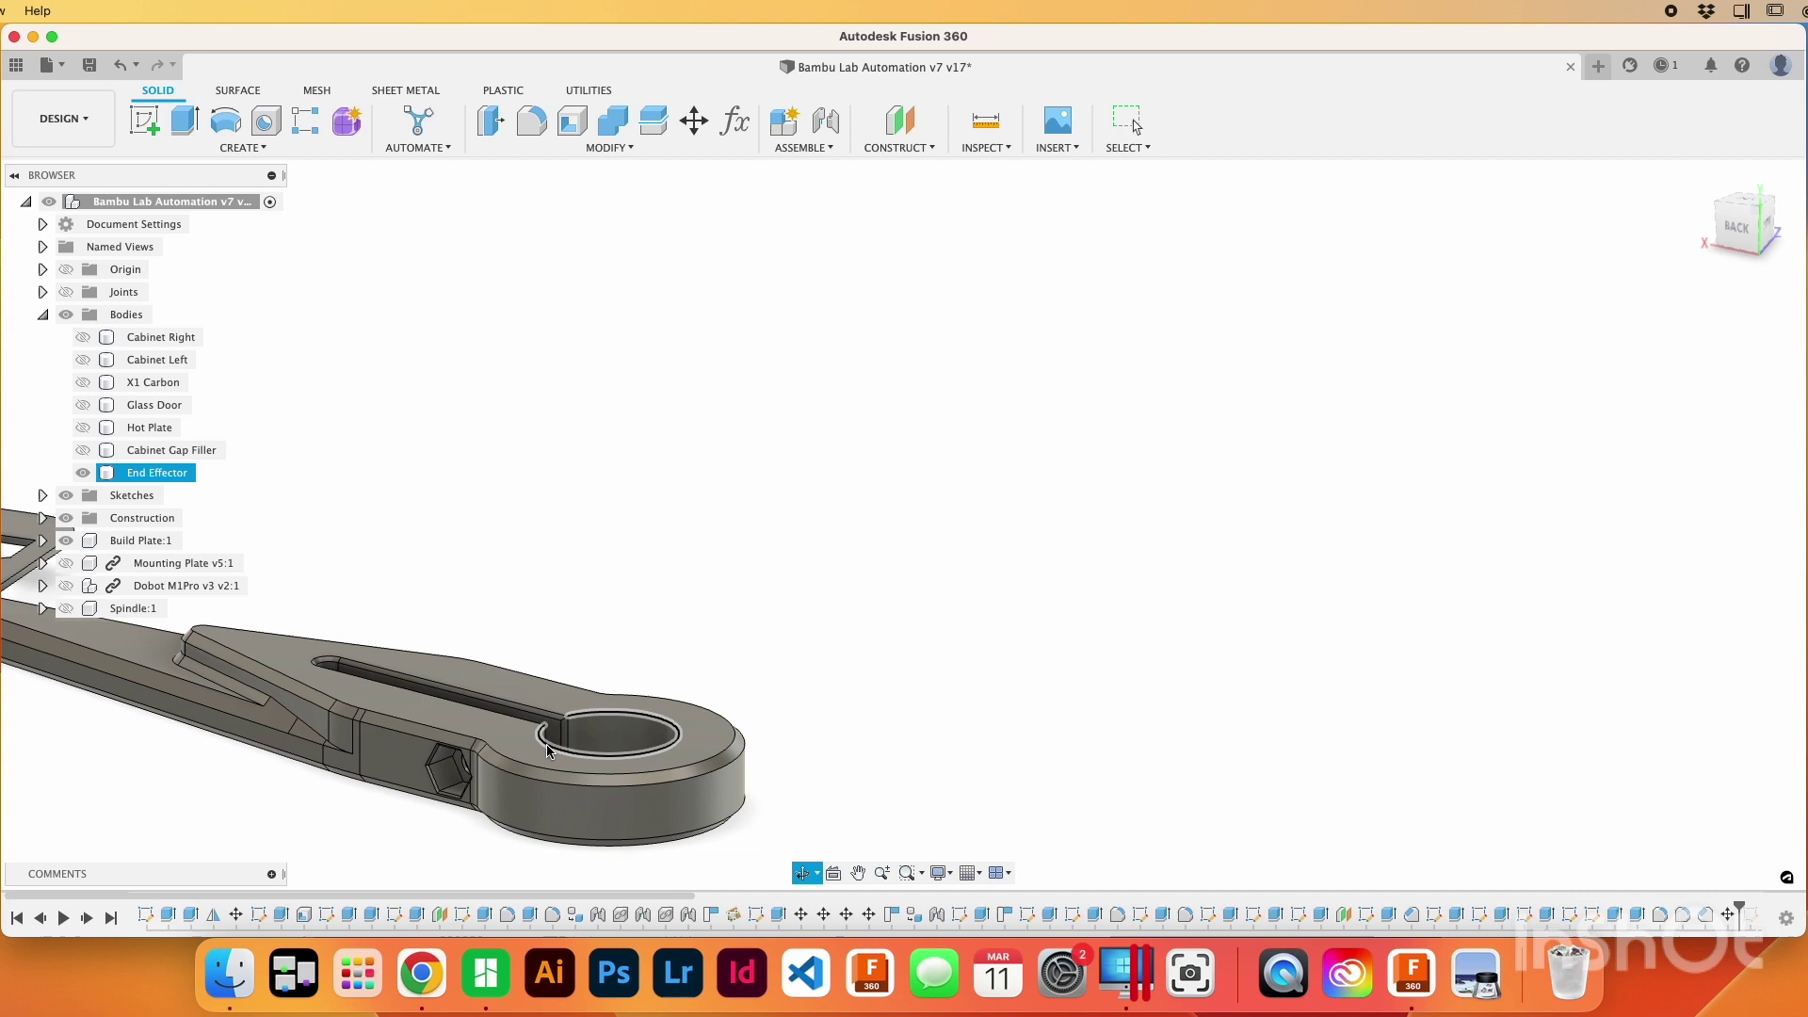
middle_click_drag(438, 786, 796, 708, "shift")
scroll(796, 708, "down", 3)
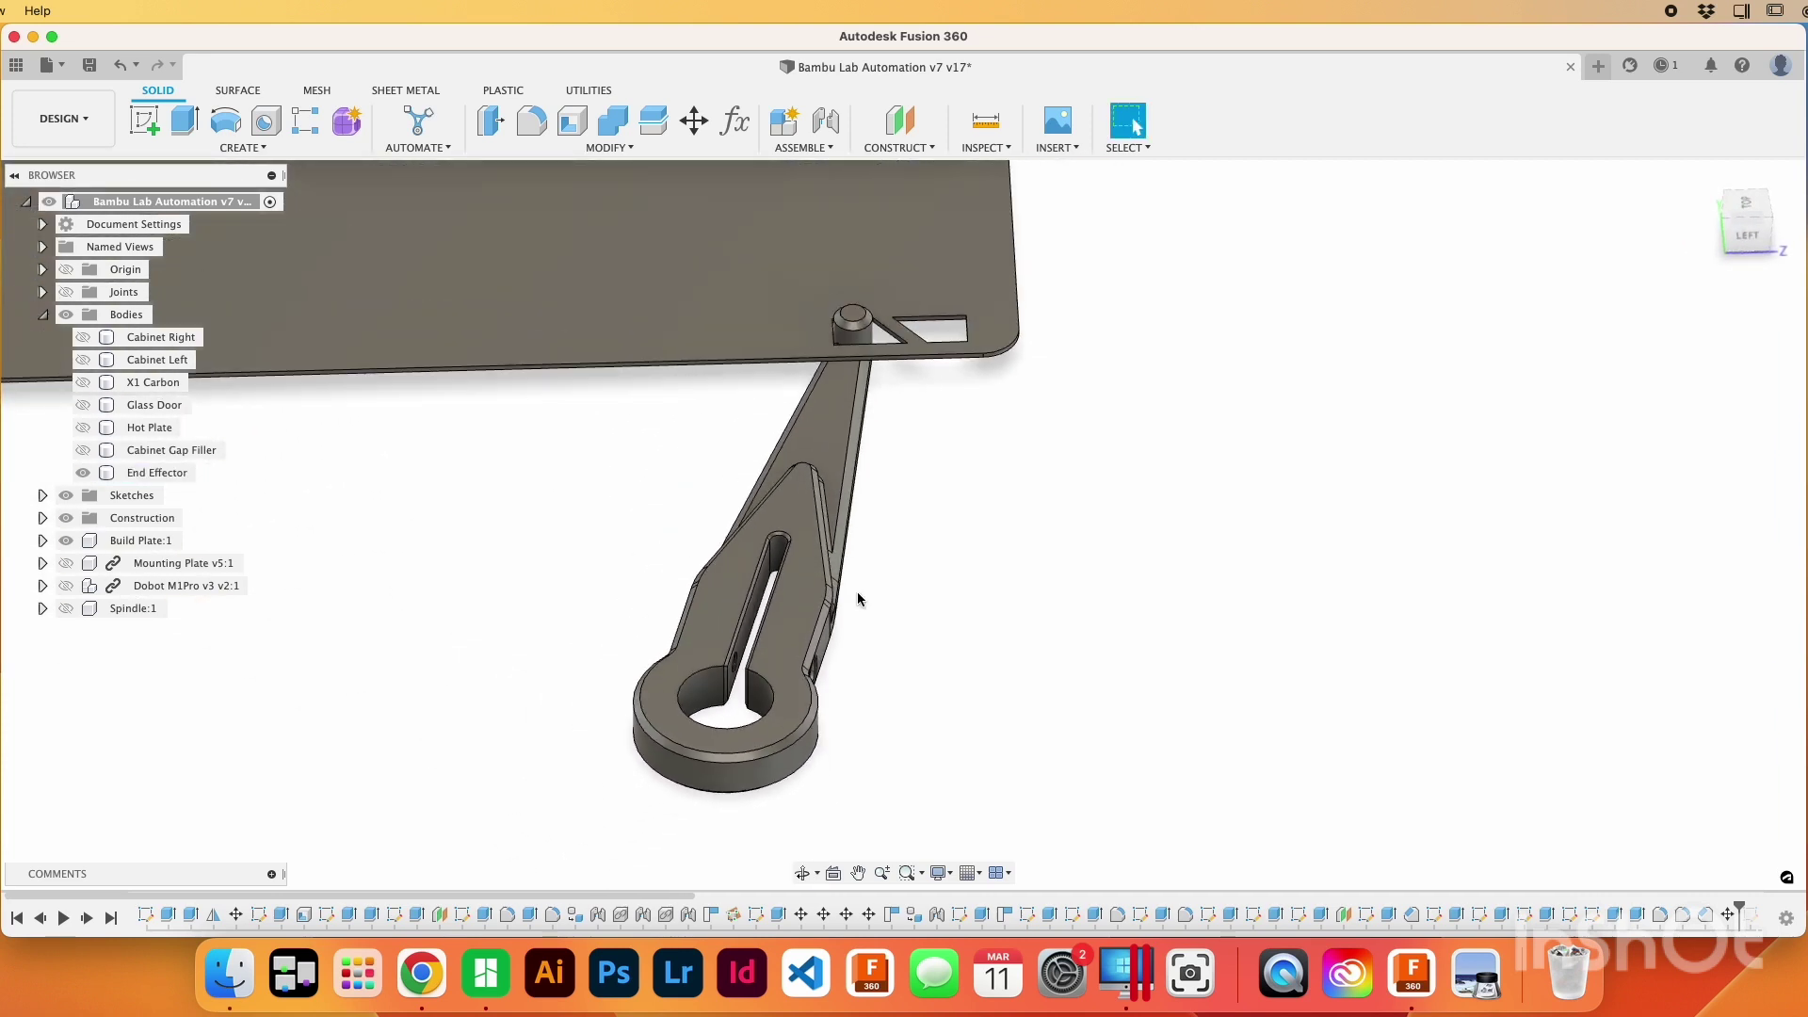
scroll(899, 298, "up", 6)
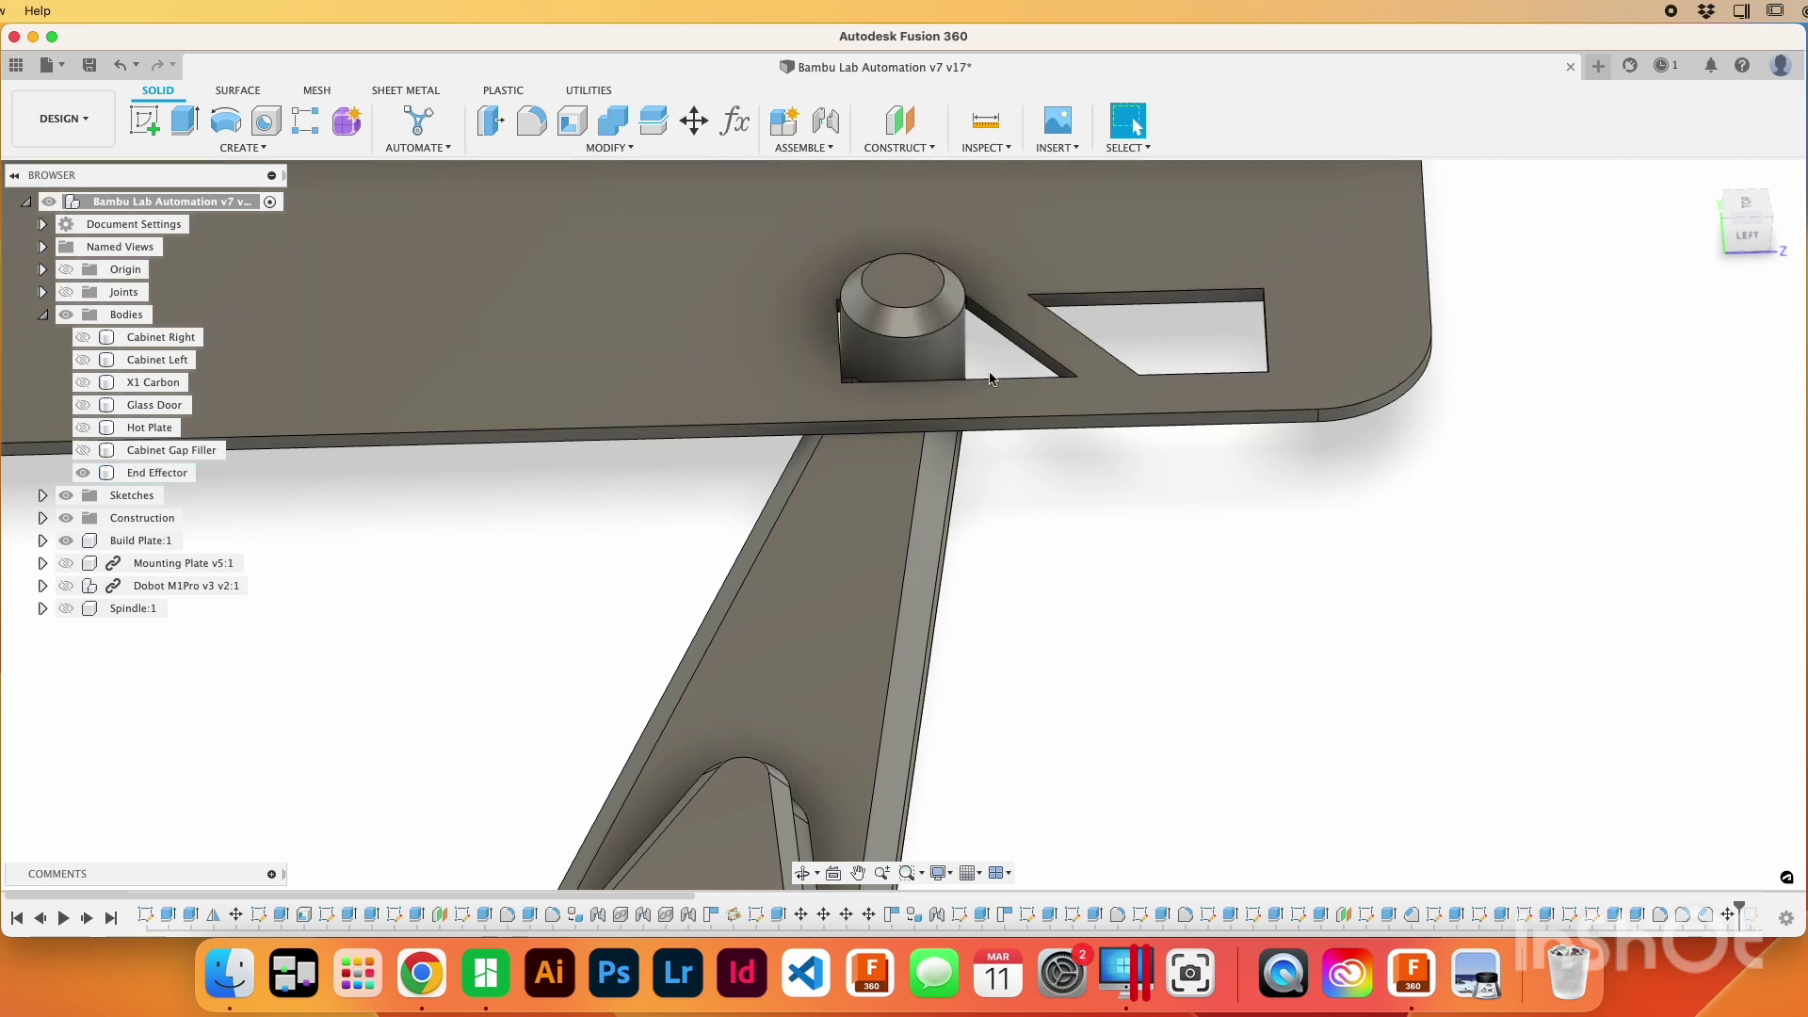
scroll(989, 379, "down", 4)
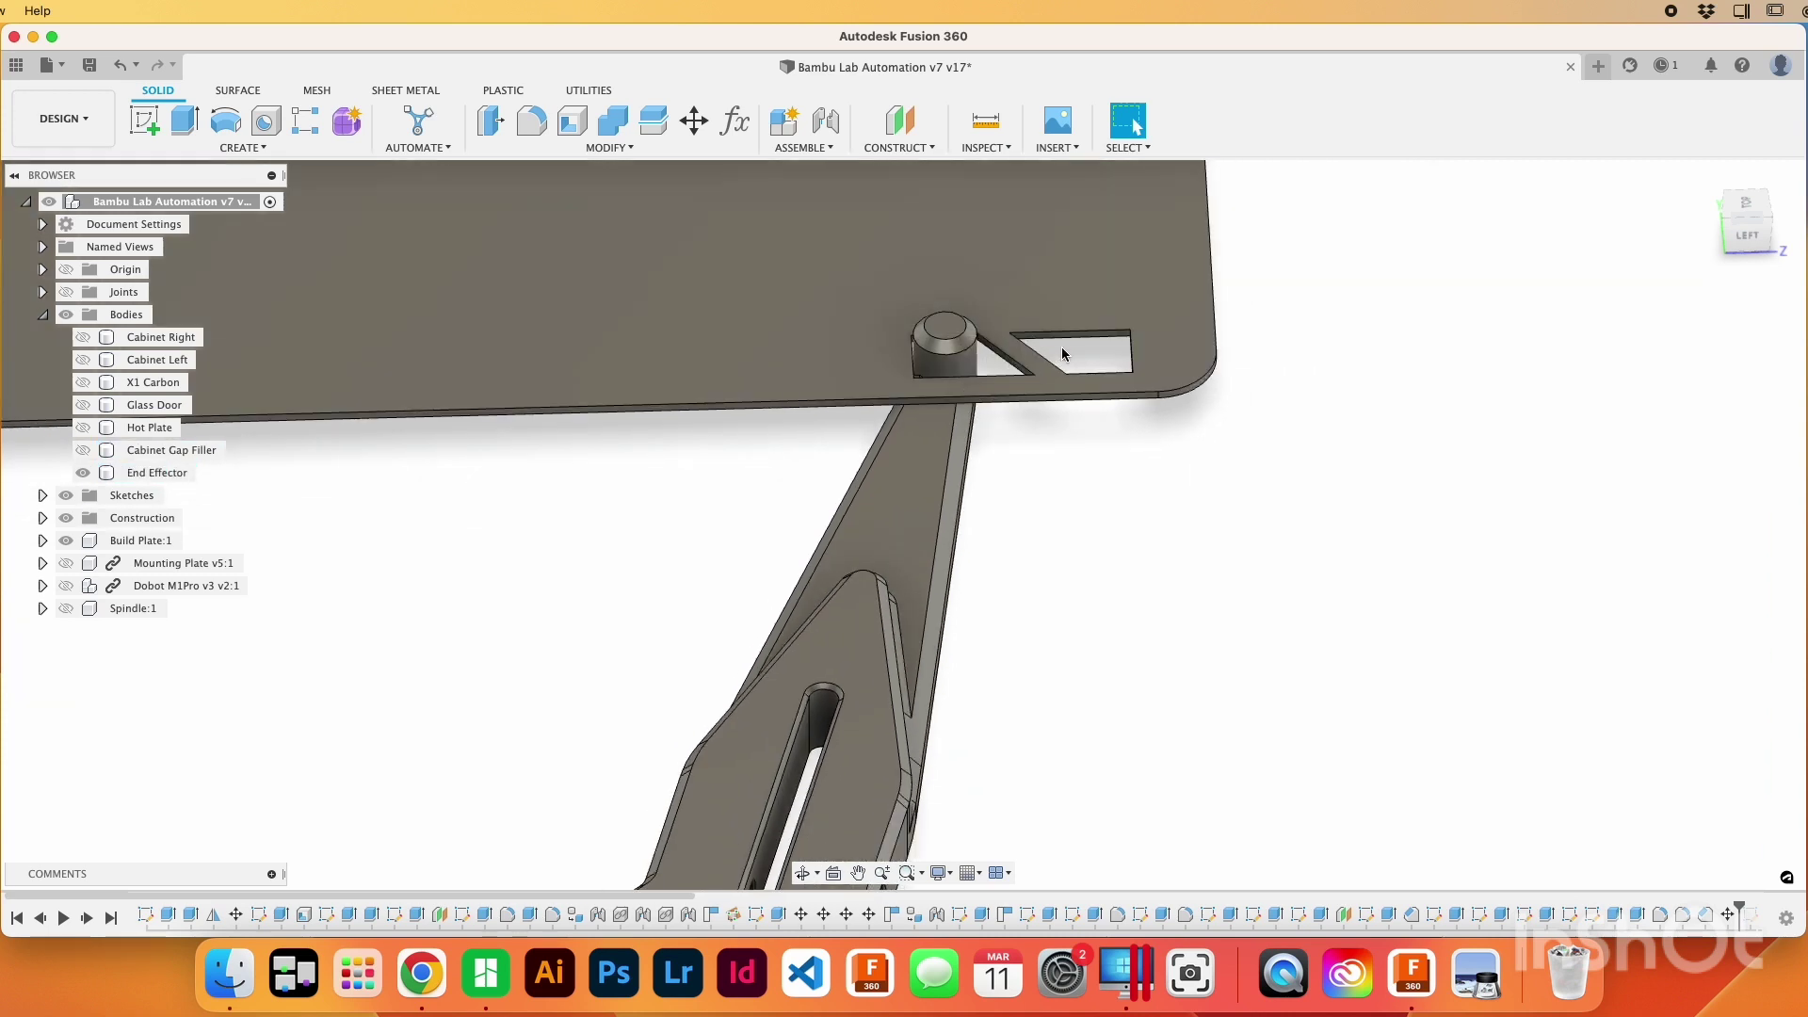
middle_click_drag(1077, 446, 925, 548, "shift")
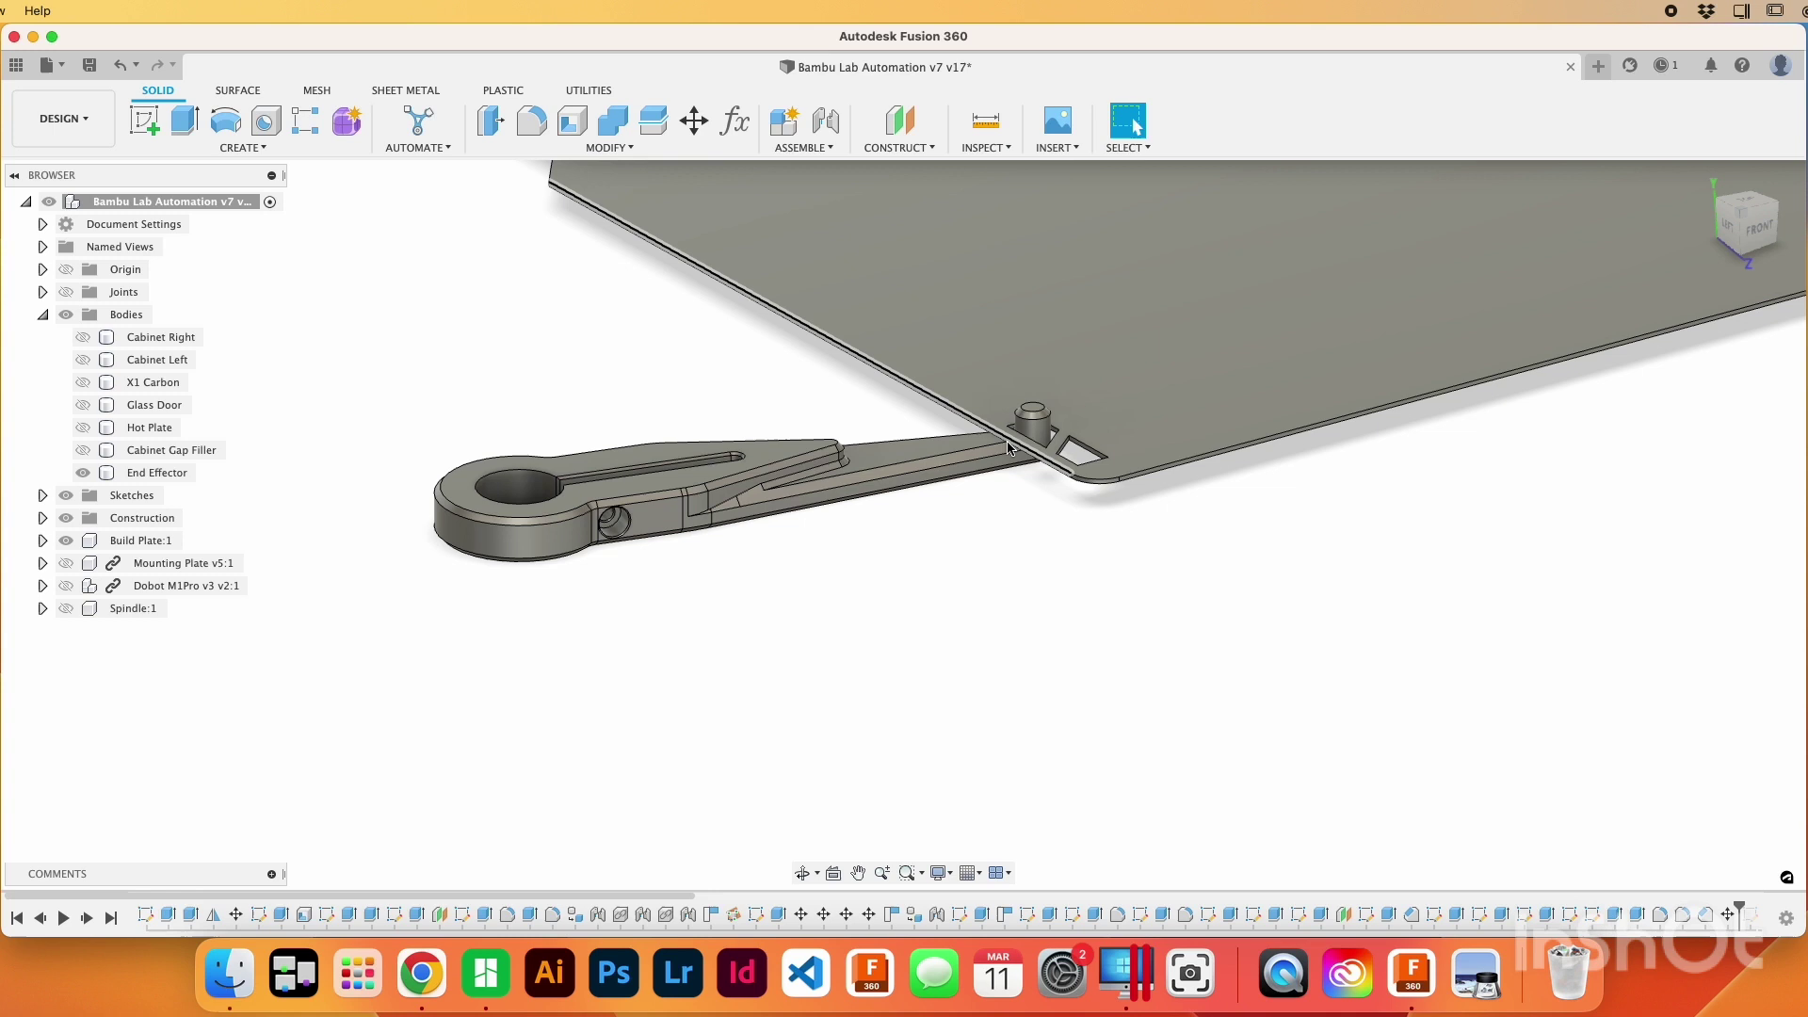
scroll(1051, 393, "up", 2)
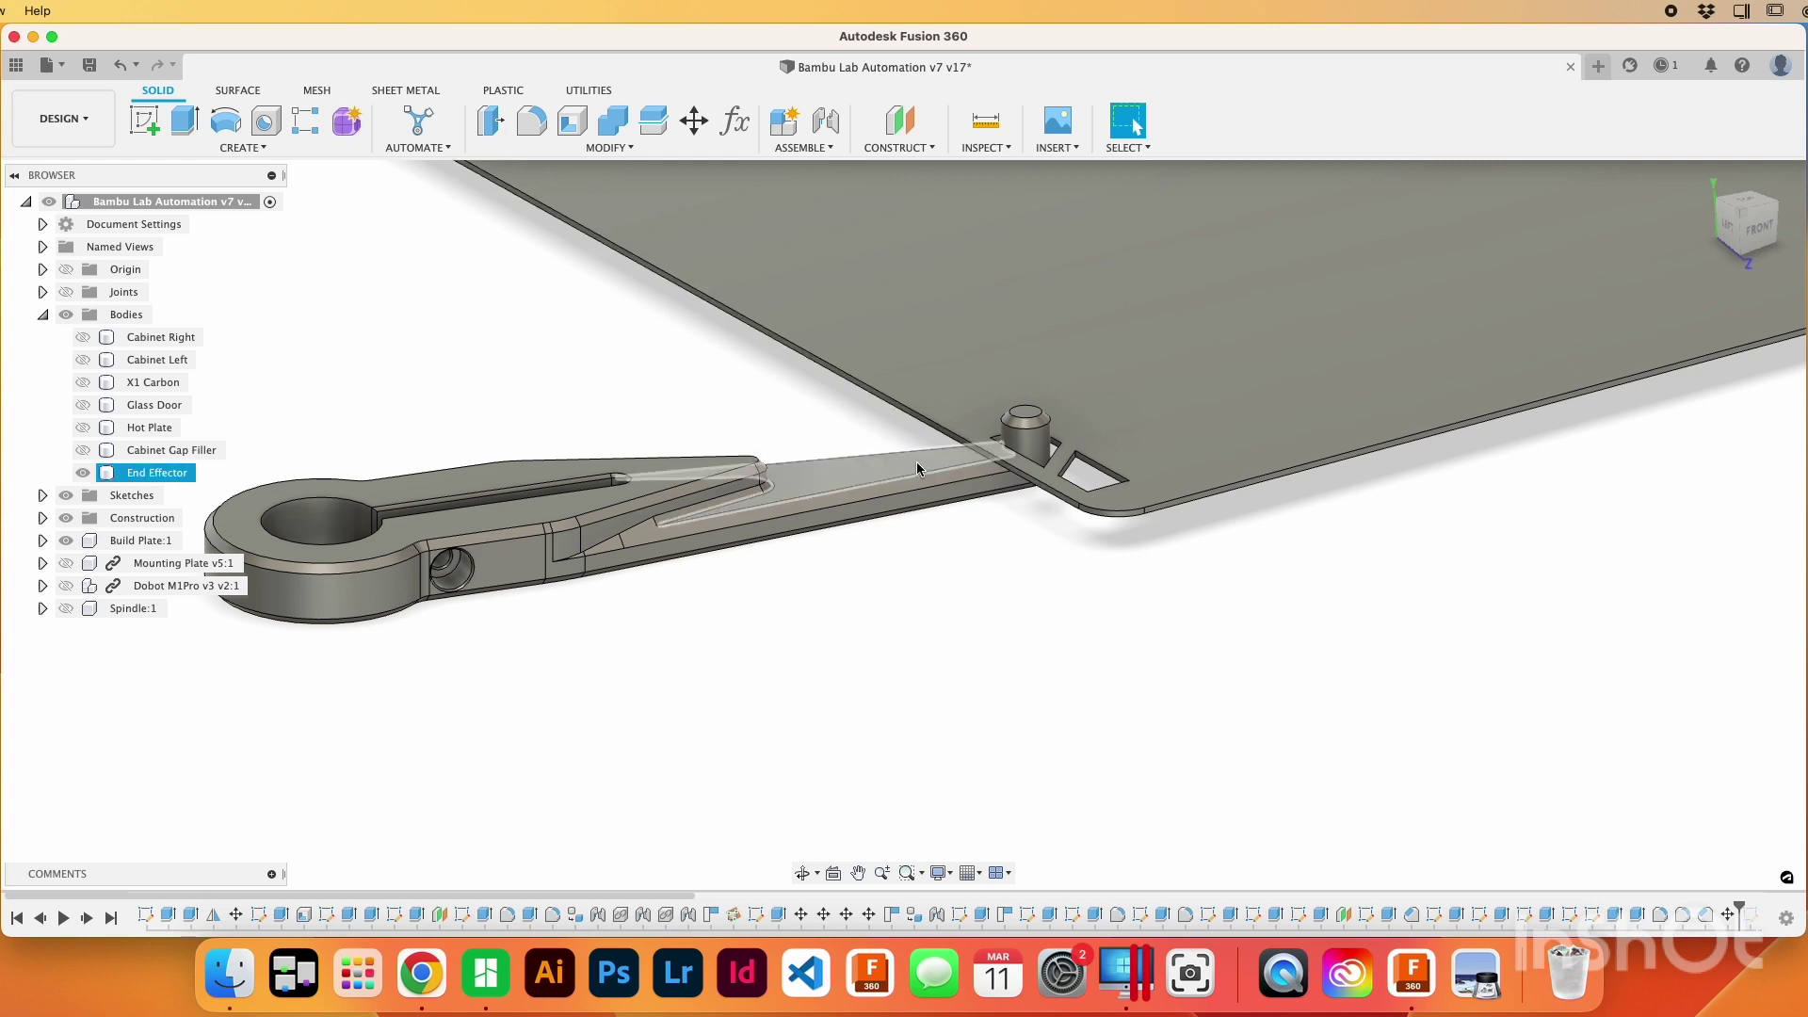
scroll(917, 461, "down", 5)
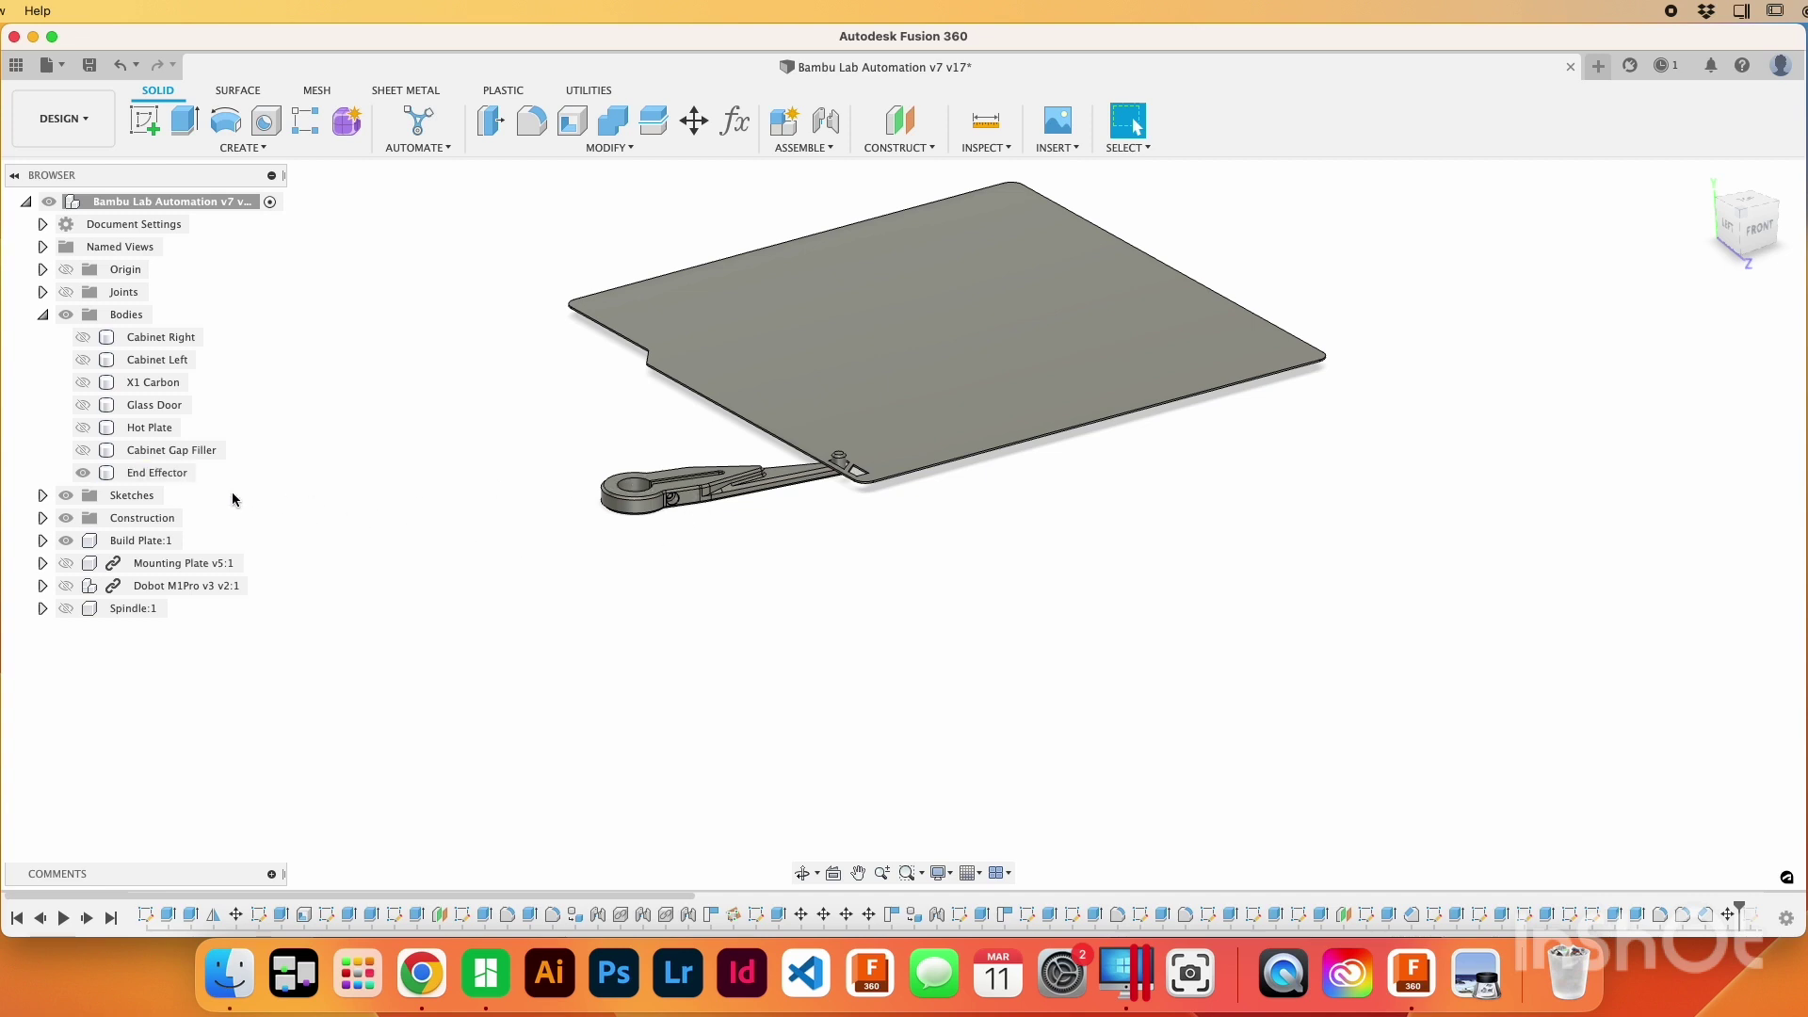
Step: Select the earlier straight End Effector arm along its body and tip, then clear the selection
left_click(587, 489)
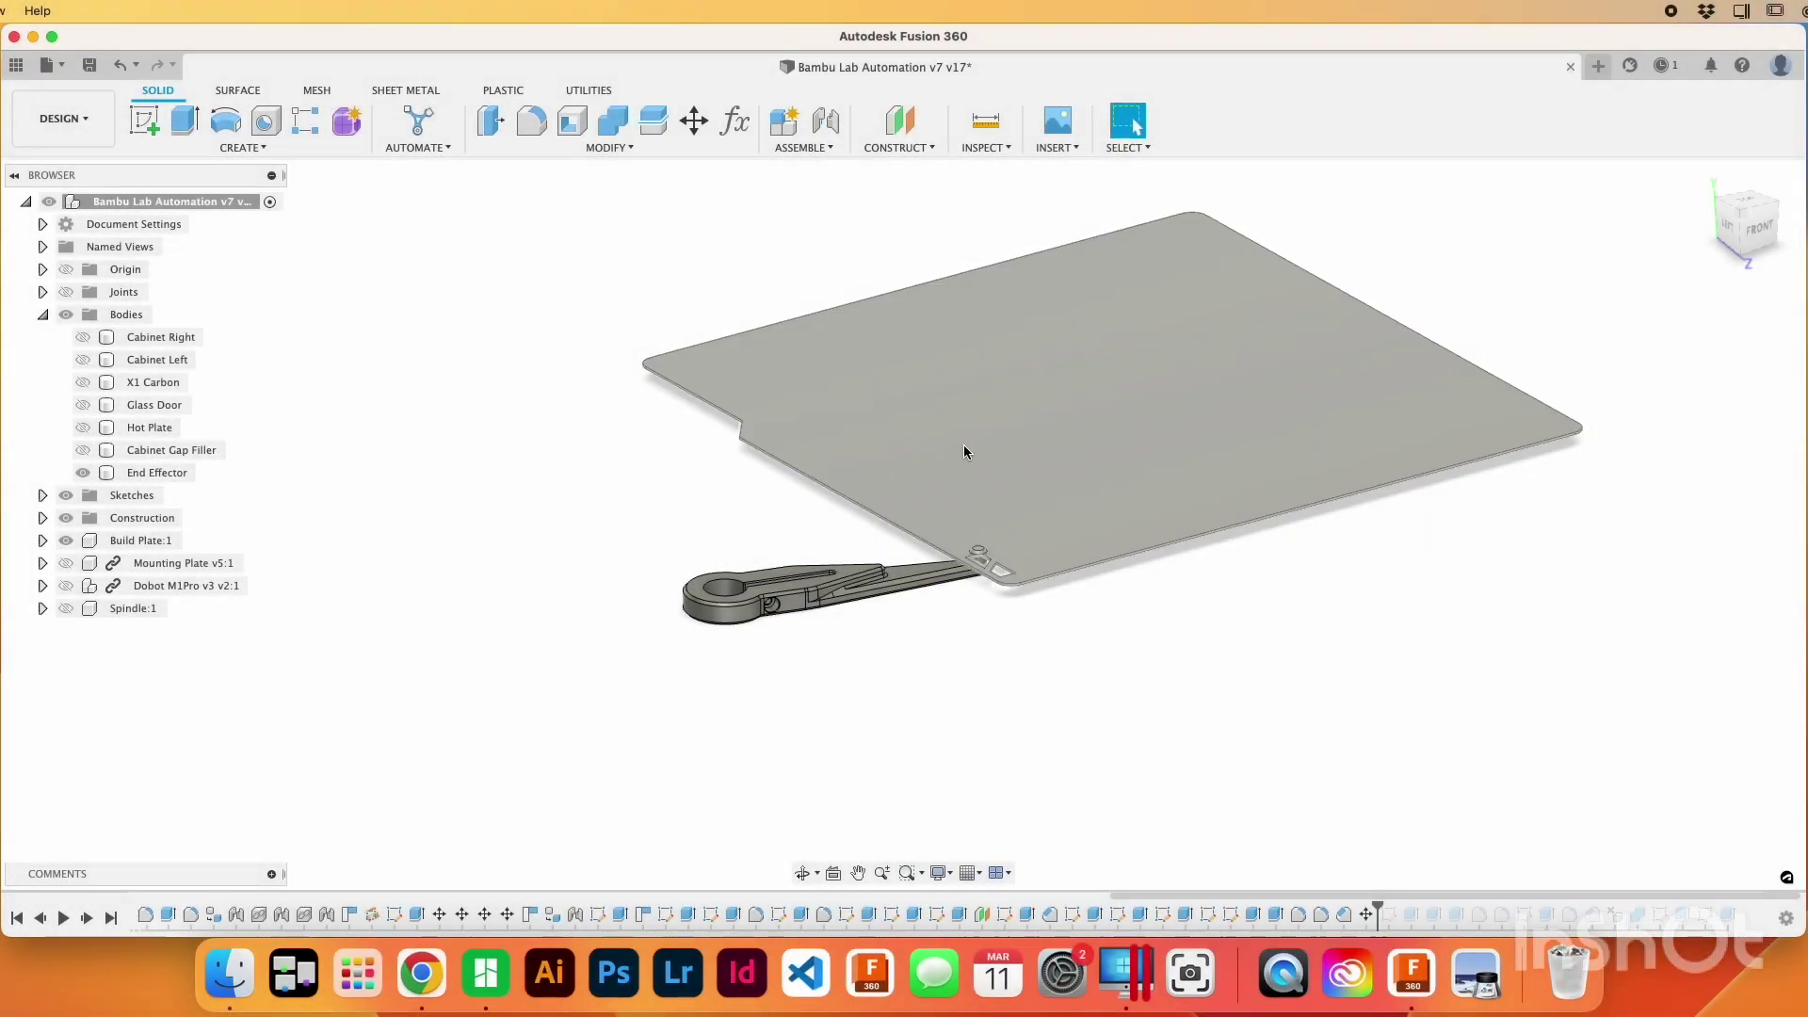
left_click(743, 594)
left_click(988, 552)
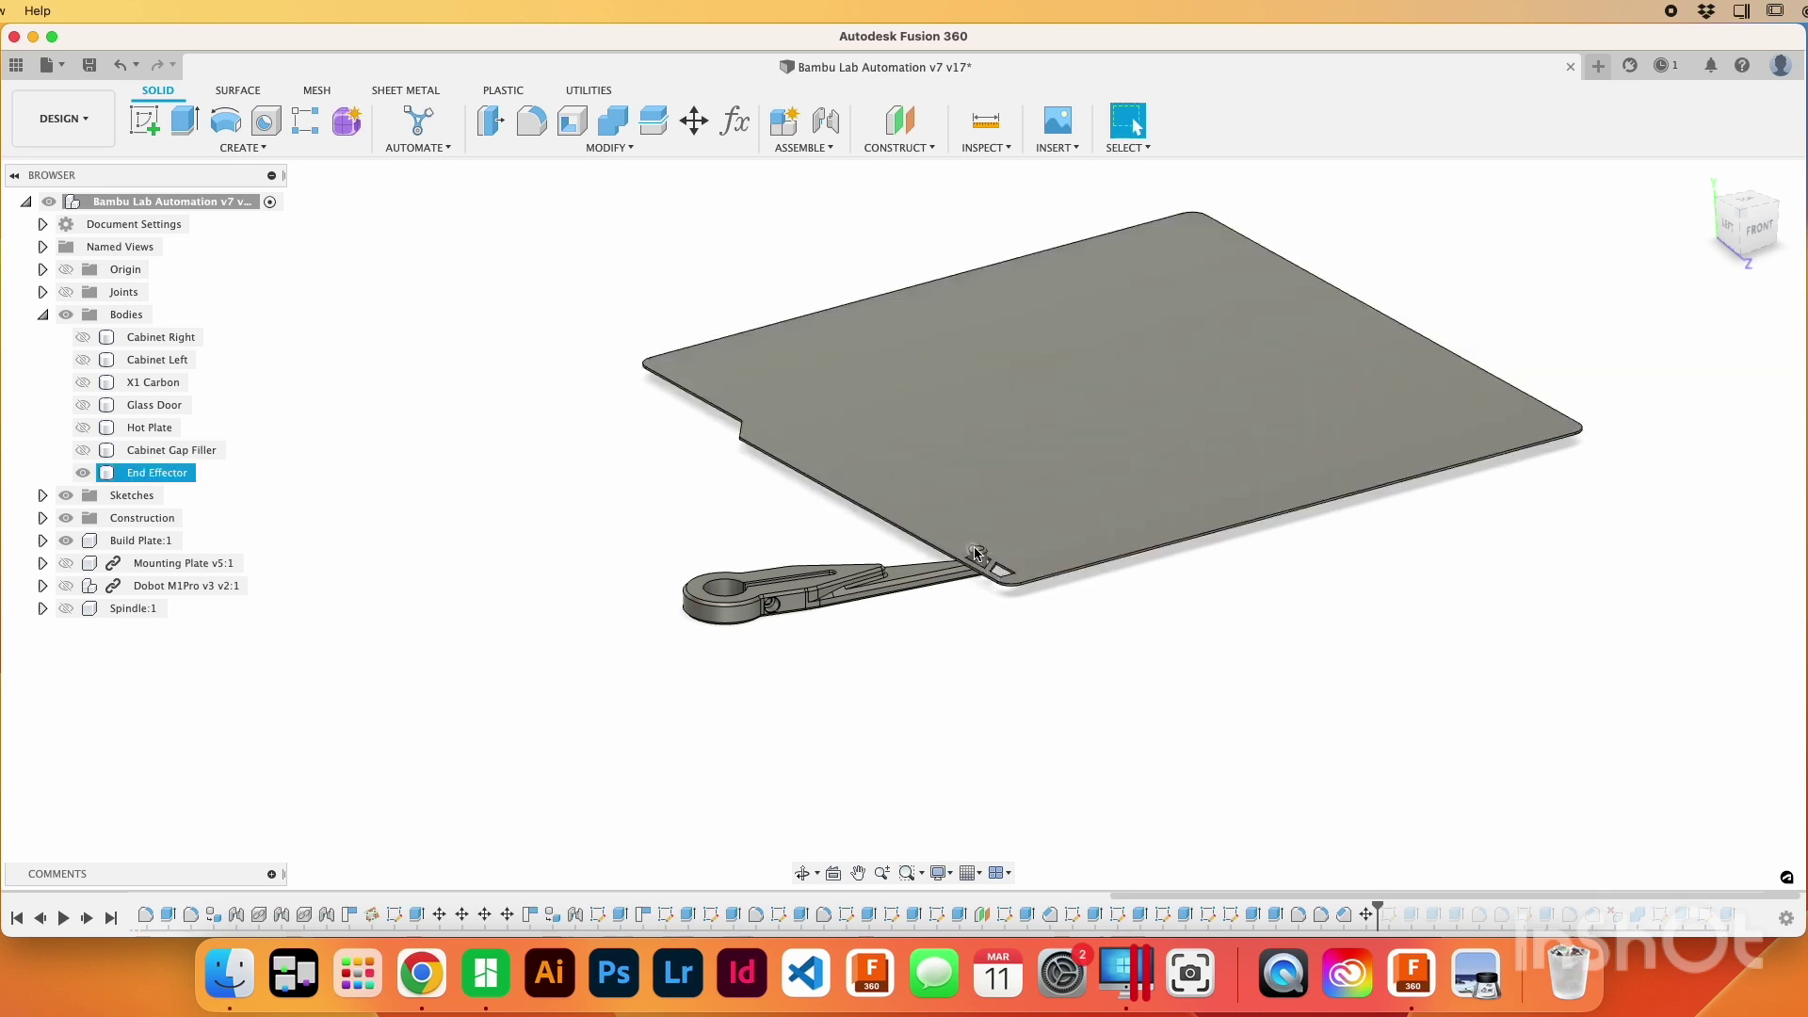
key("Escape")
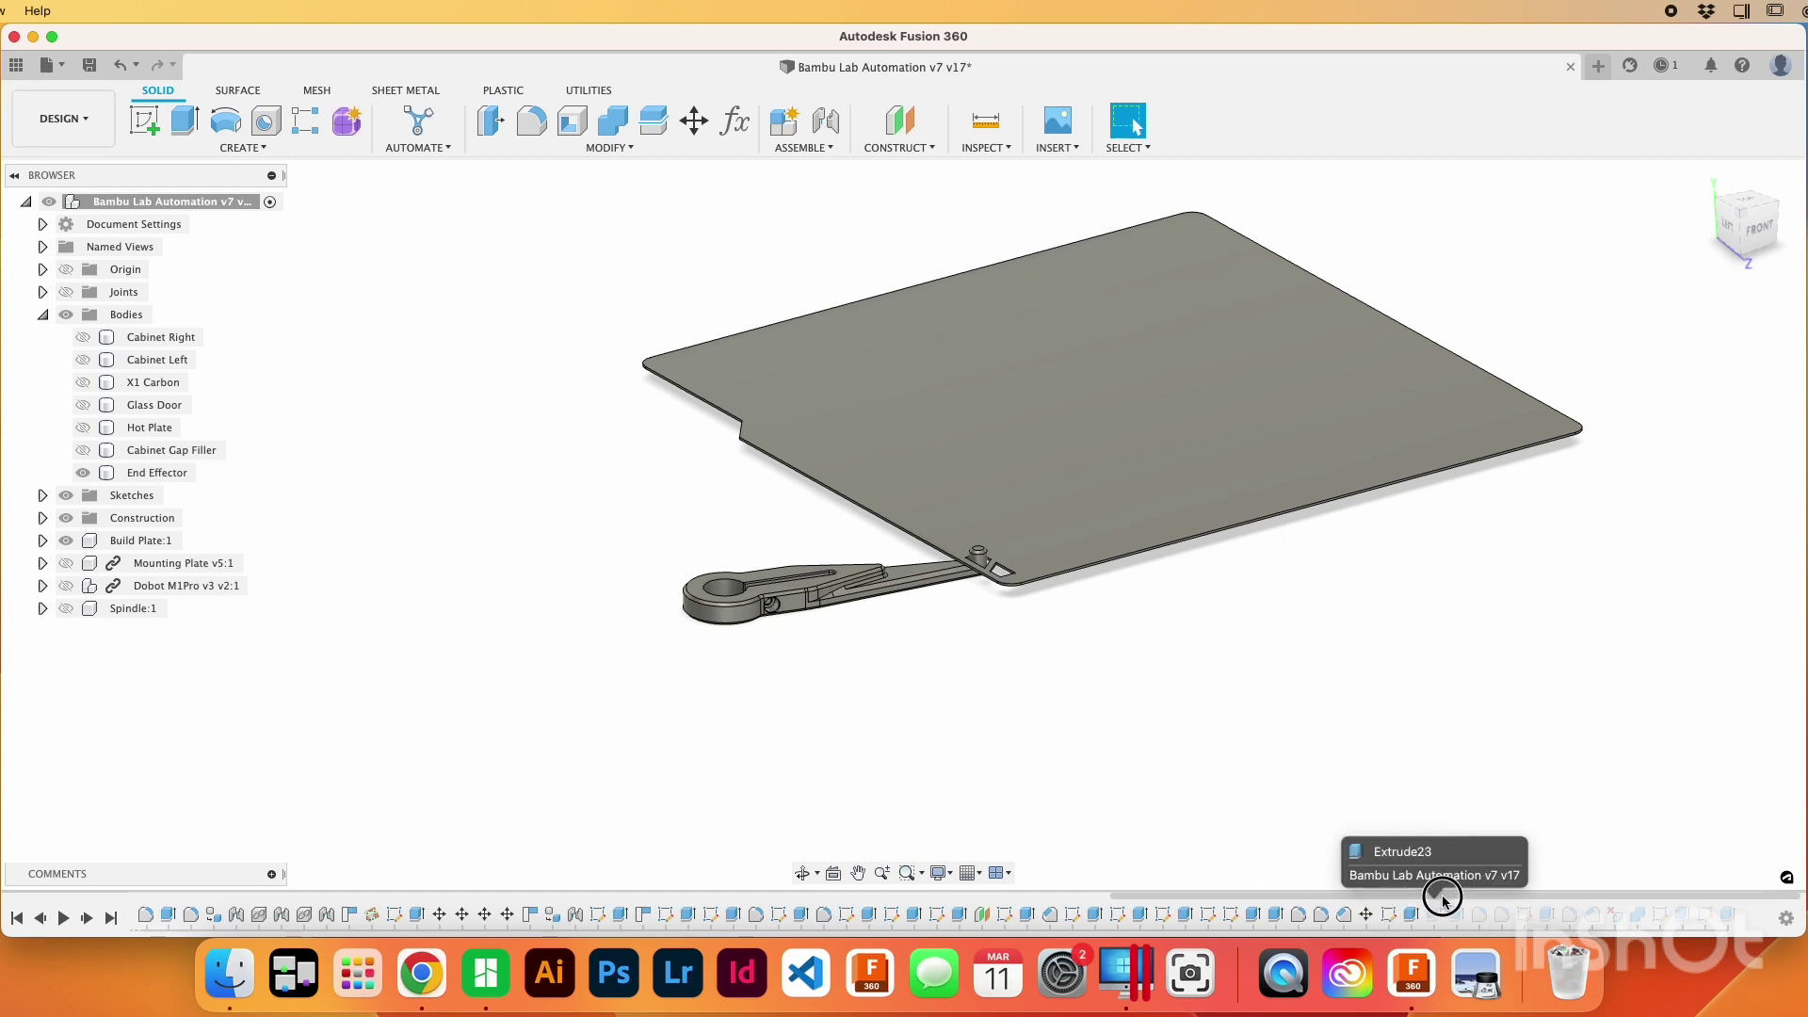
Step: Roll the history to the latest bracket design and view the bracket edge-on with the plate
mouse_move(1444, 898)
left_mouse_down()
mouse_move(1639, 902)
mouse_move(1800, 879)
left_mouse_up()
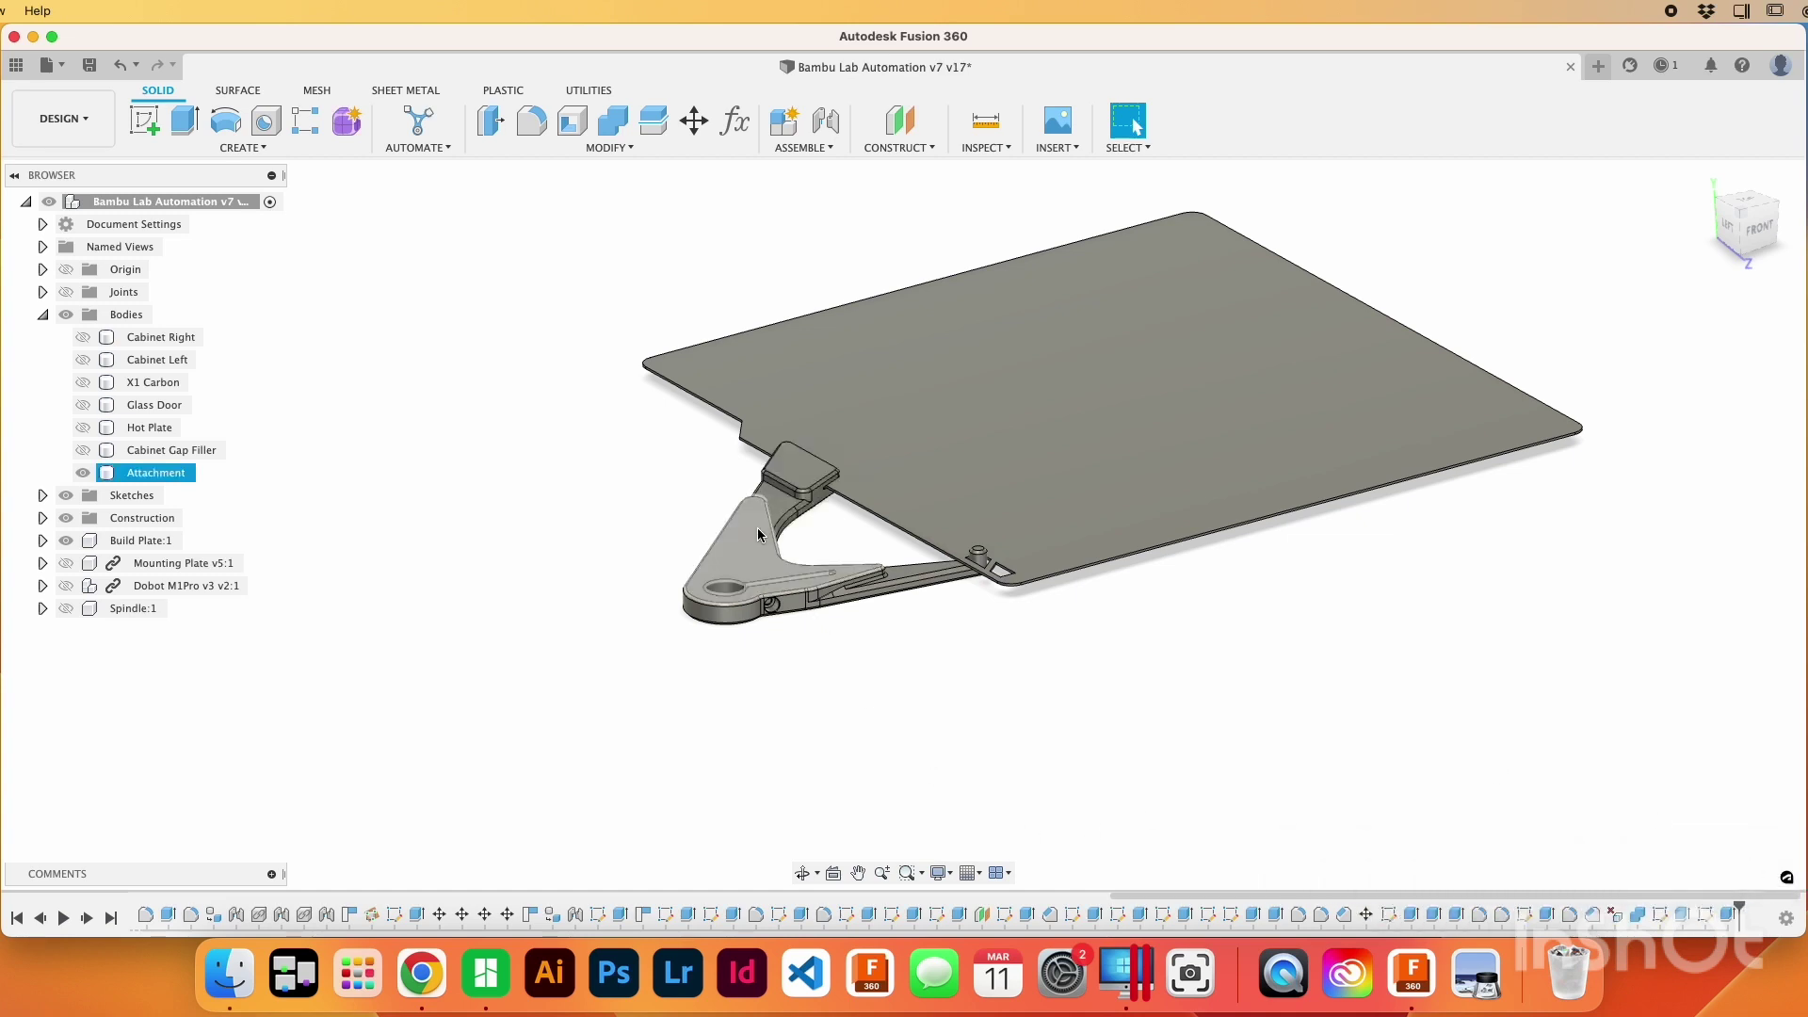
scroll(757, 534, "up", 5)
middle_click_drag(746, 540, 901, 693, "shift")
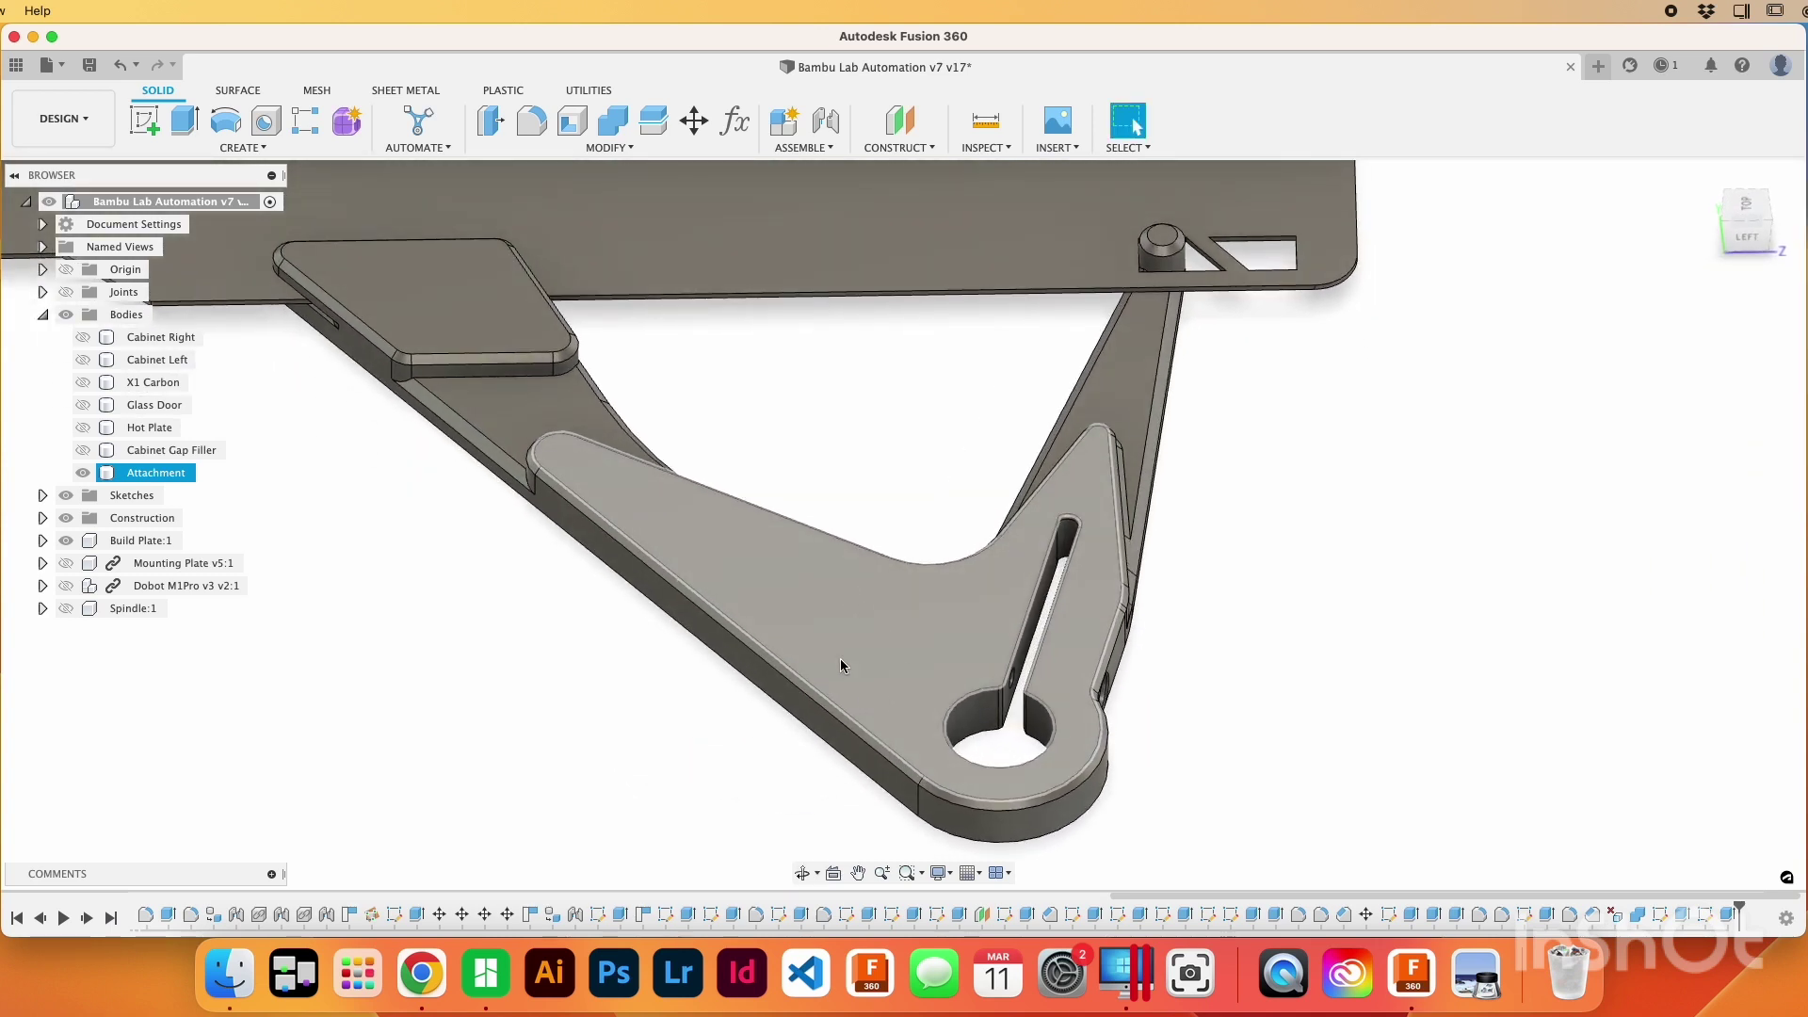
scroll(852, 674, "down", 4)
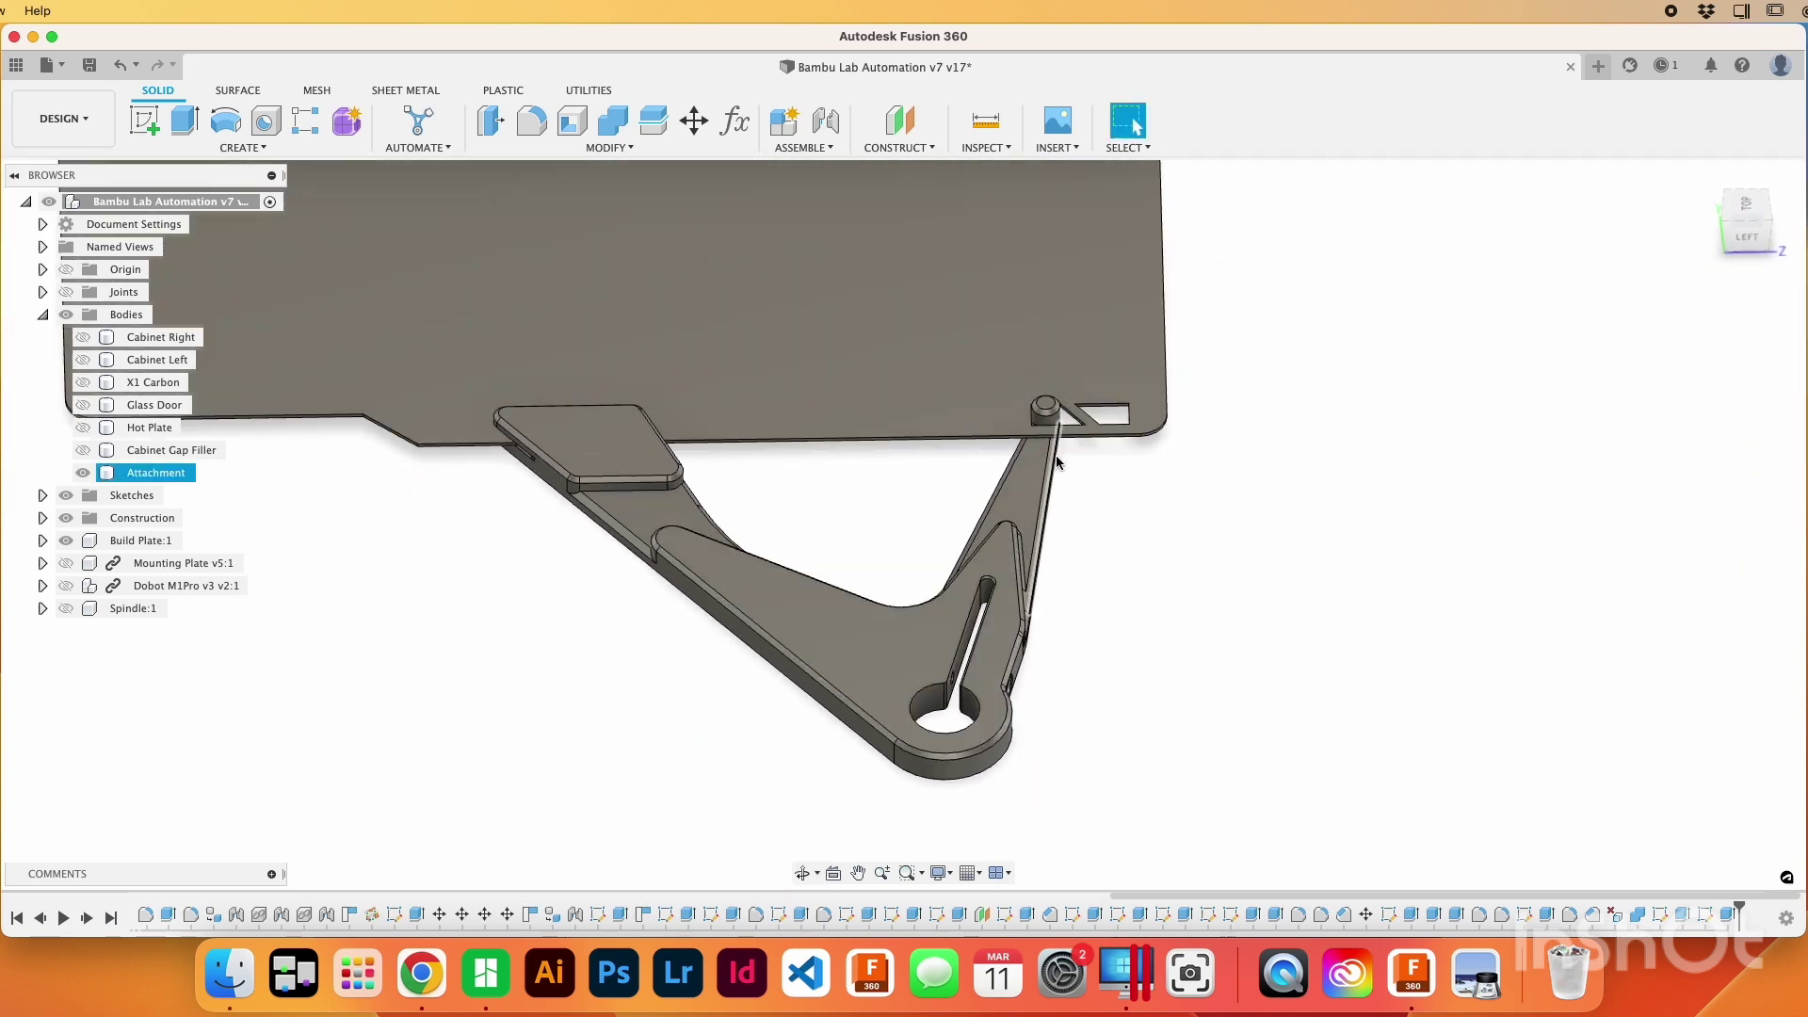
mouse_move(994, 639)
middle_mouse_down("shift")
mouse_move(1020, 617)
mouse_move(986, 674)
middle_mouse_up("shift")
Step: Select the Attachment body and inspect it from tilted top-down and isometric views
left_click(484, 722)
scroll(494, 674, "up", 5)
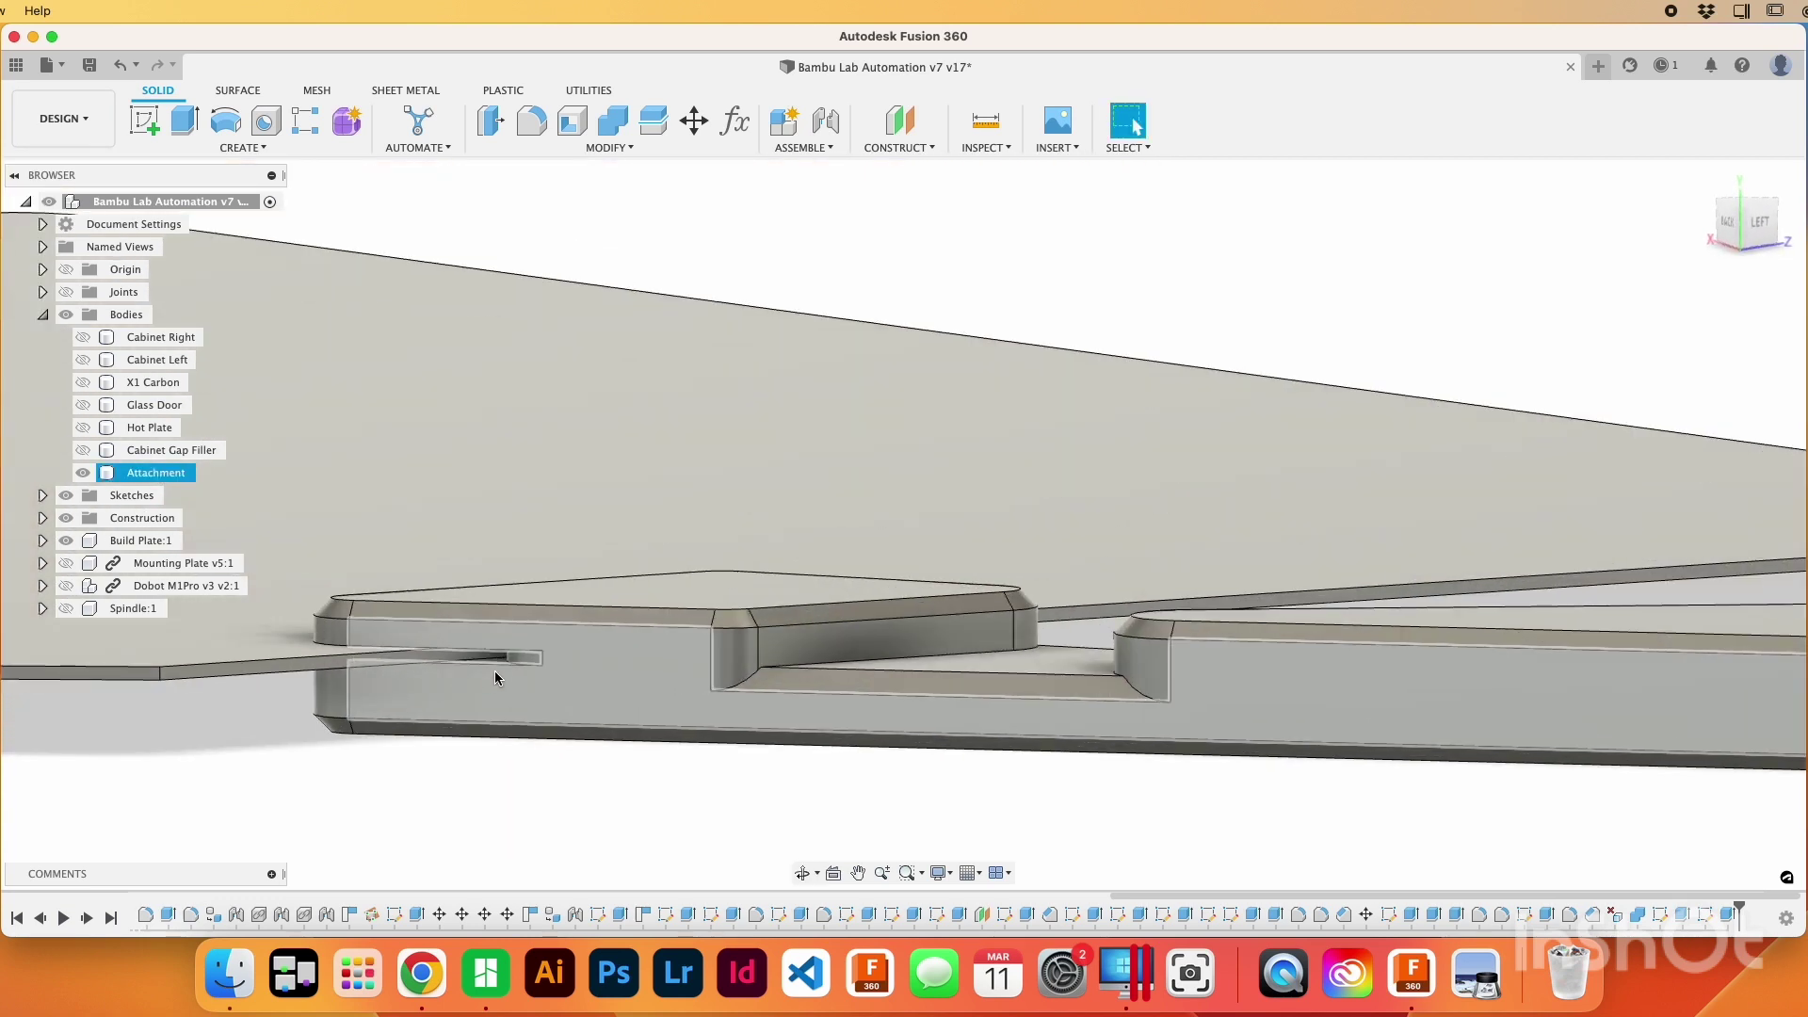
scroll(573, 688, "down", 2)
scroll(573, 687, "down", 3)
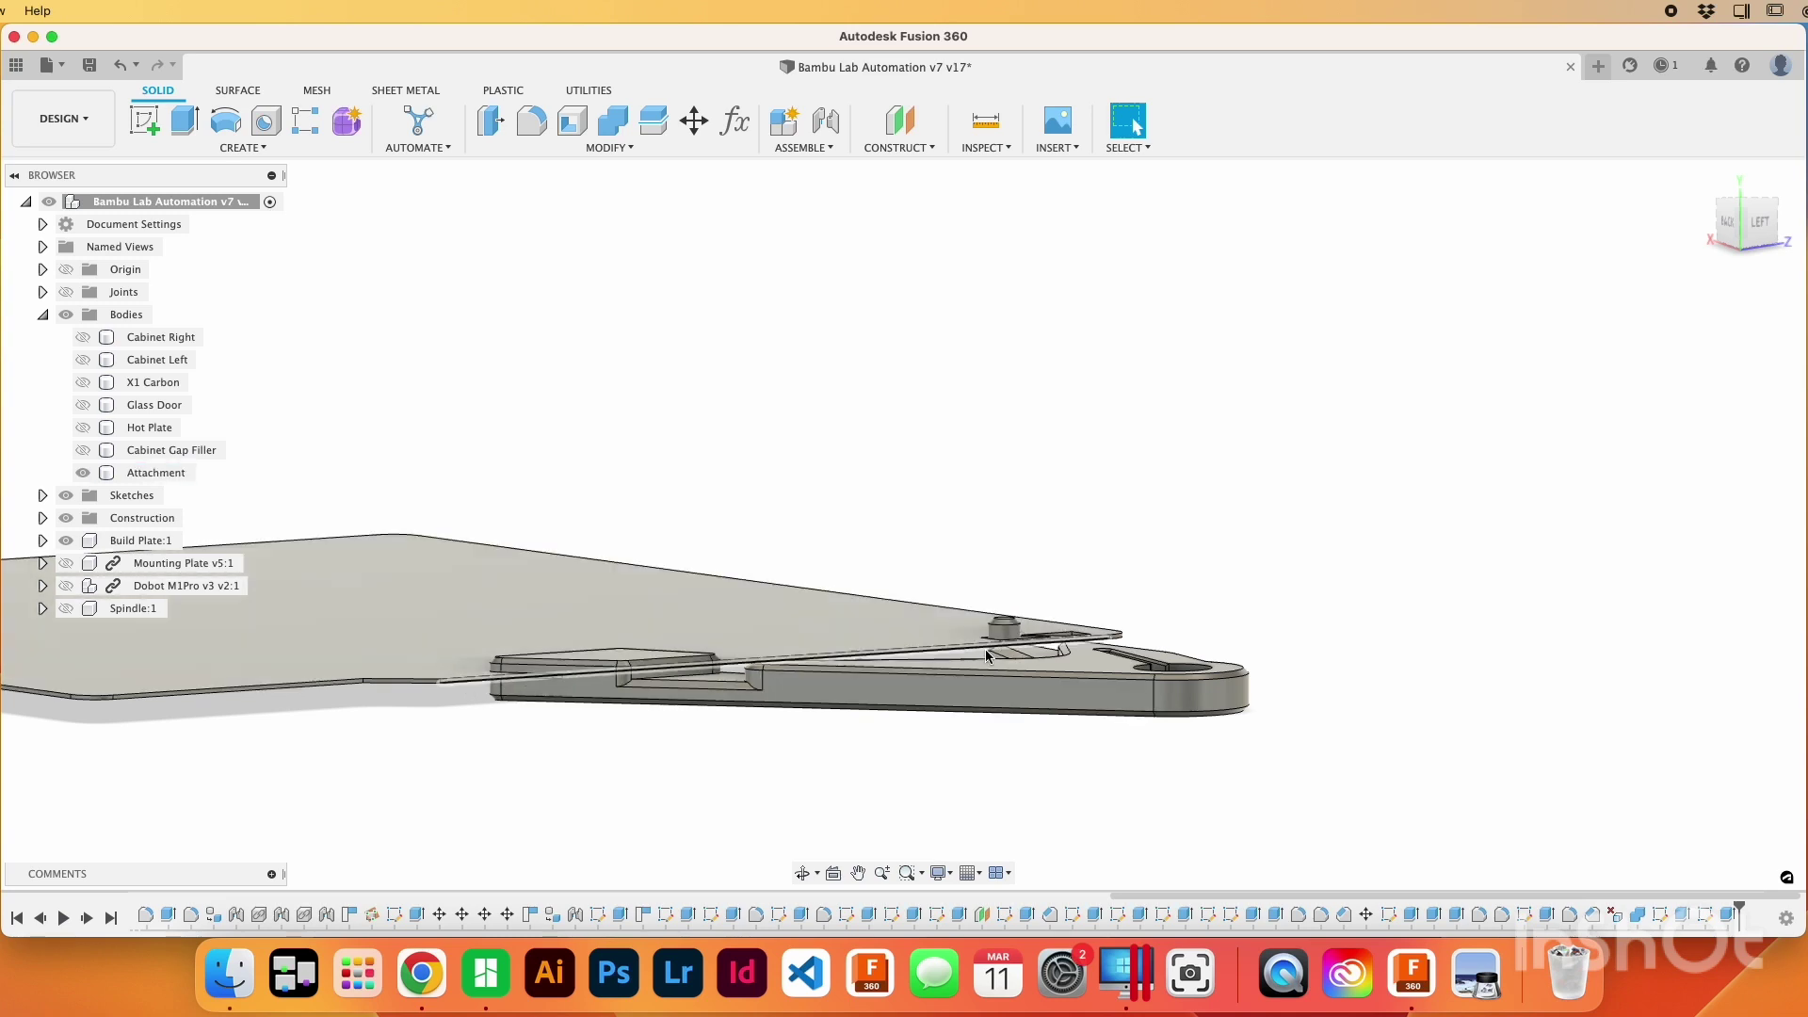
middle_click_drag(987, 655, 933, 421, "shift")
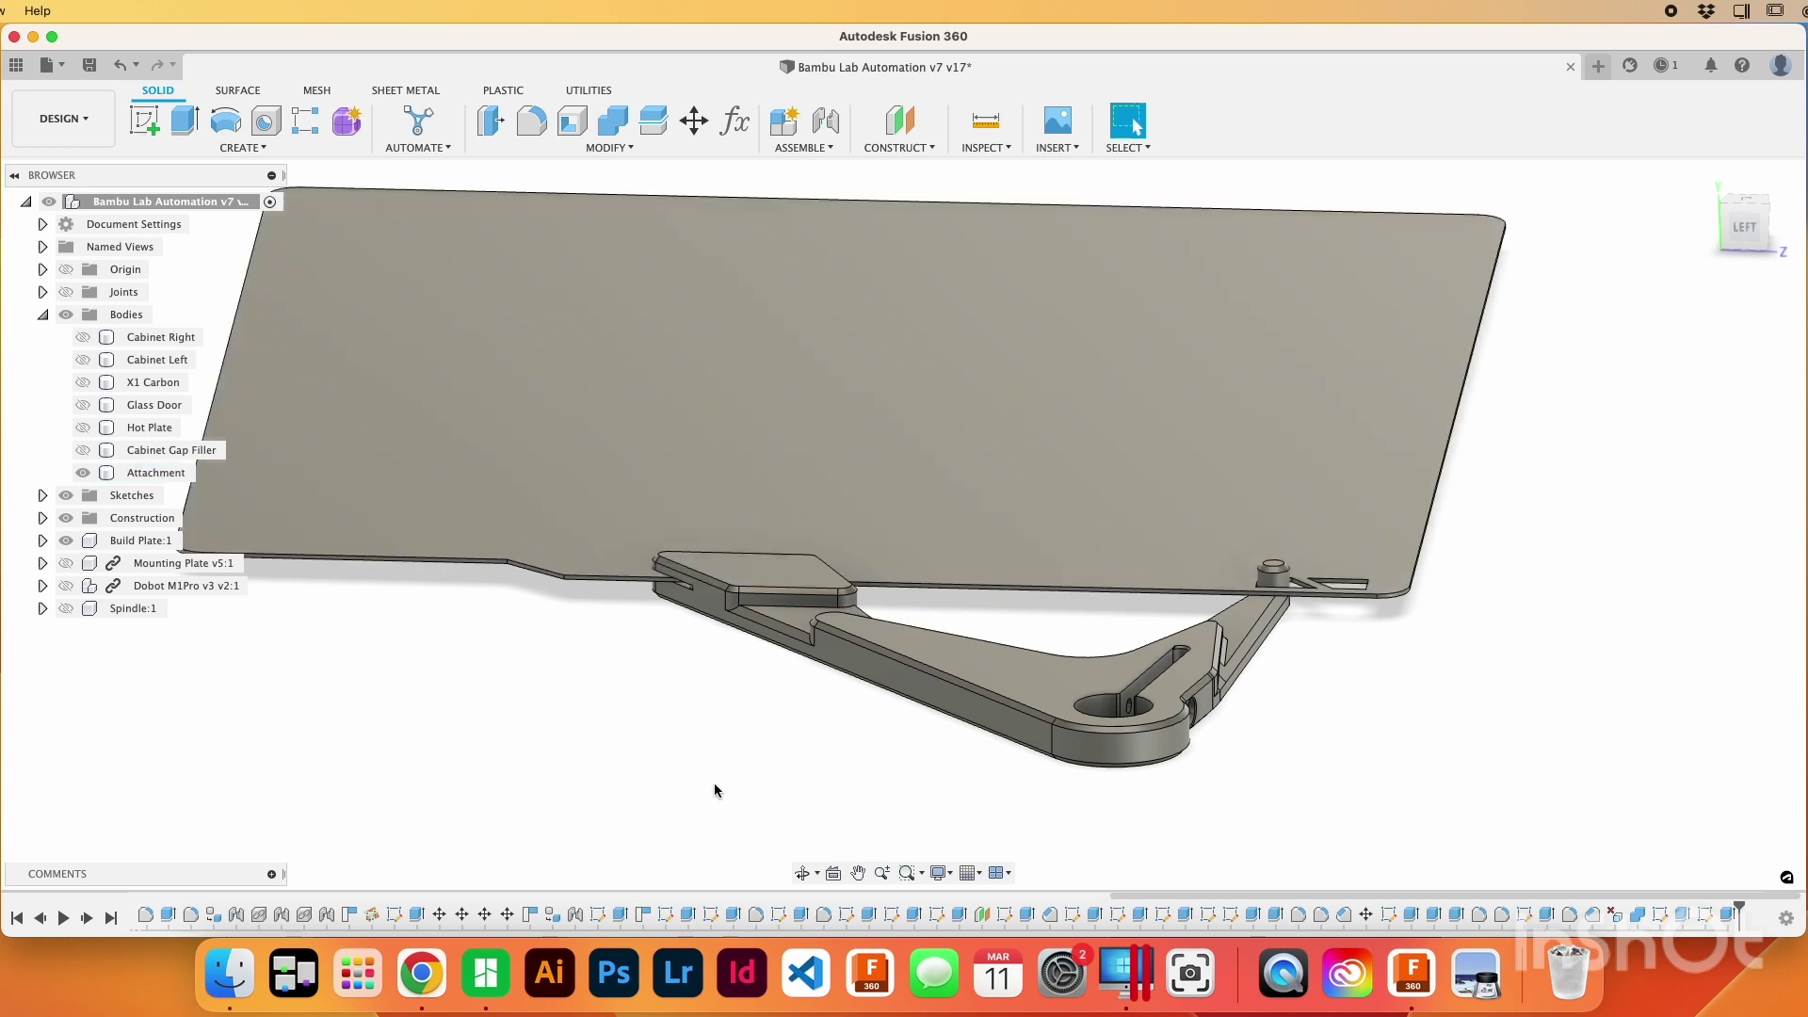
scroll(1082, 713, "down", 5)
left_click(1183, 722)
middle_click_drag(1183, 722, 907, 807, "shift")
scroll(969, 750, "up", 5)
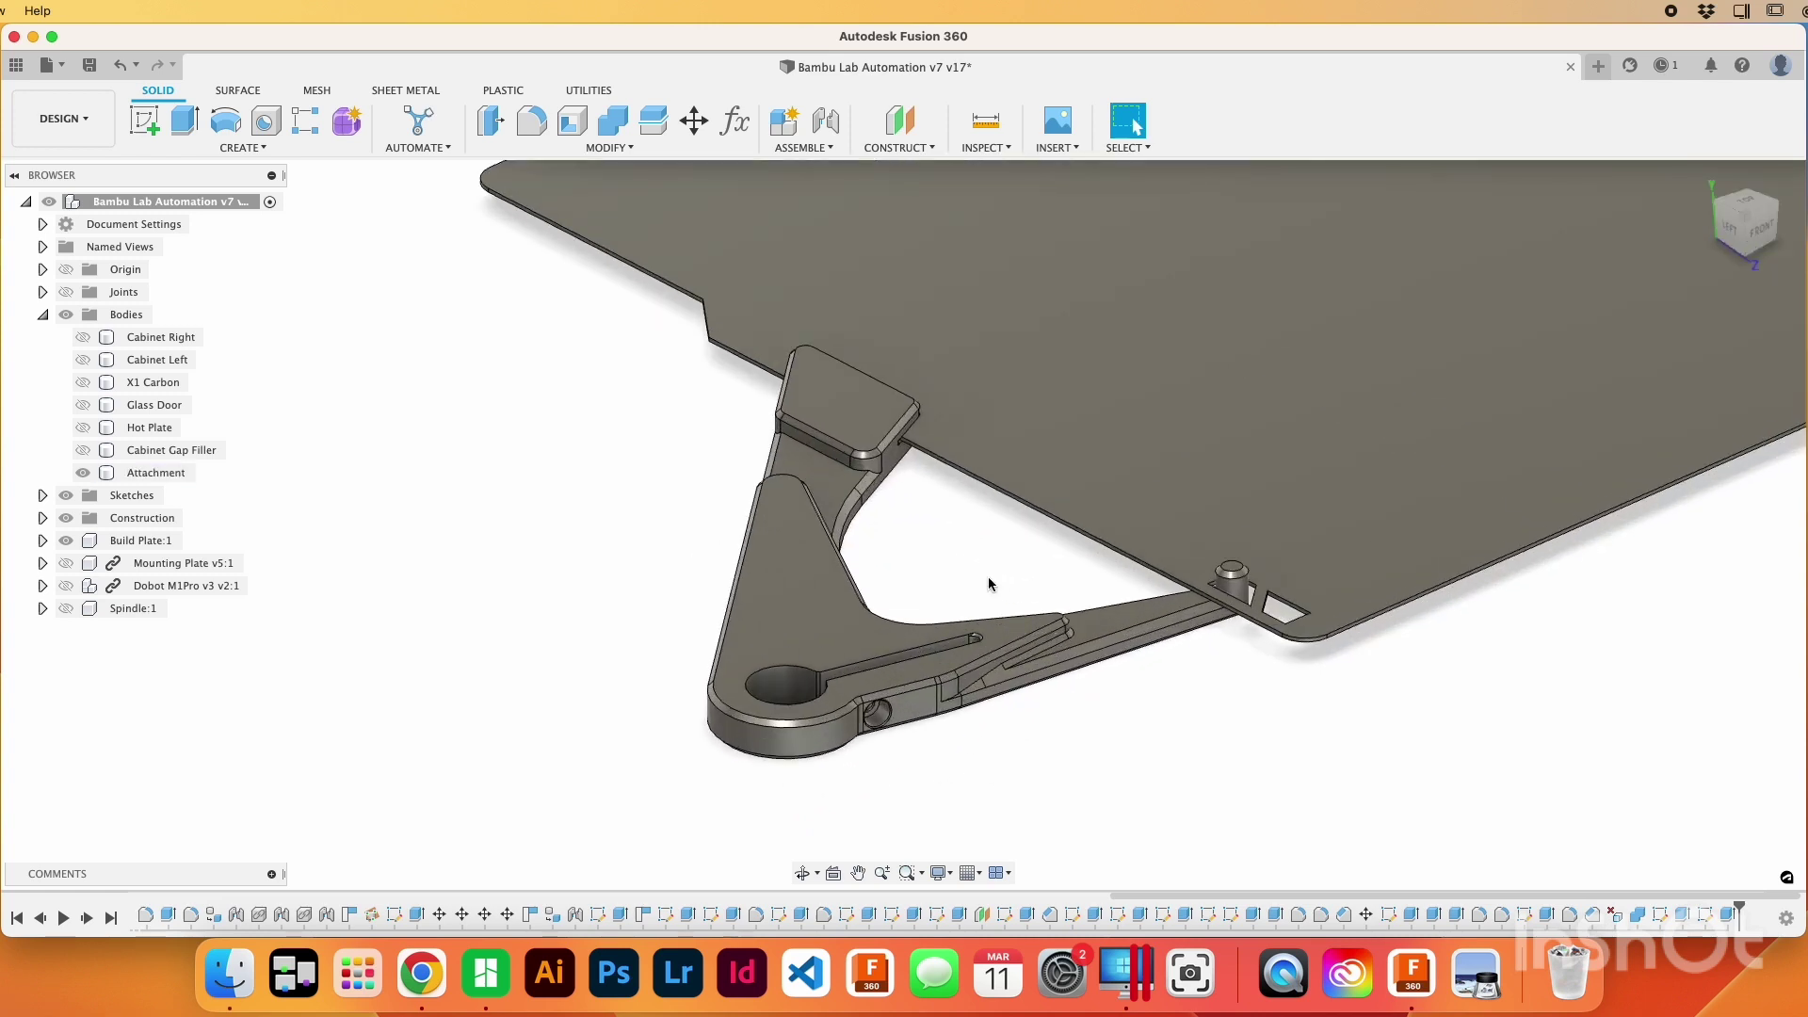
scroll(941, 589, "up", 2)
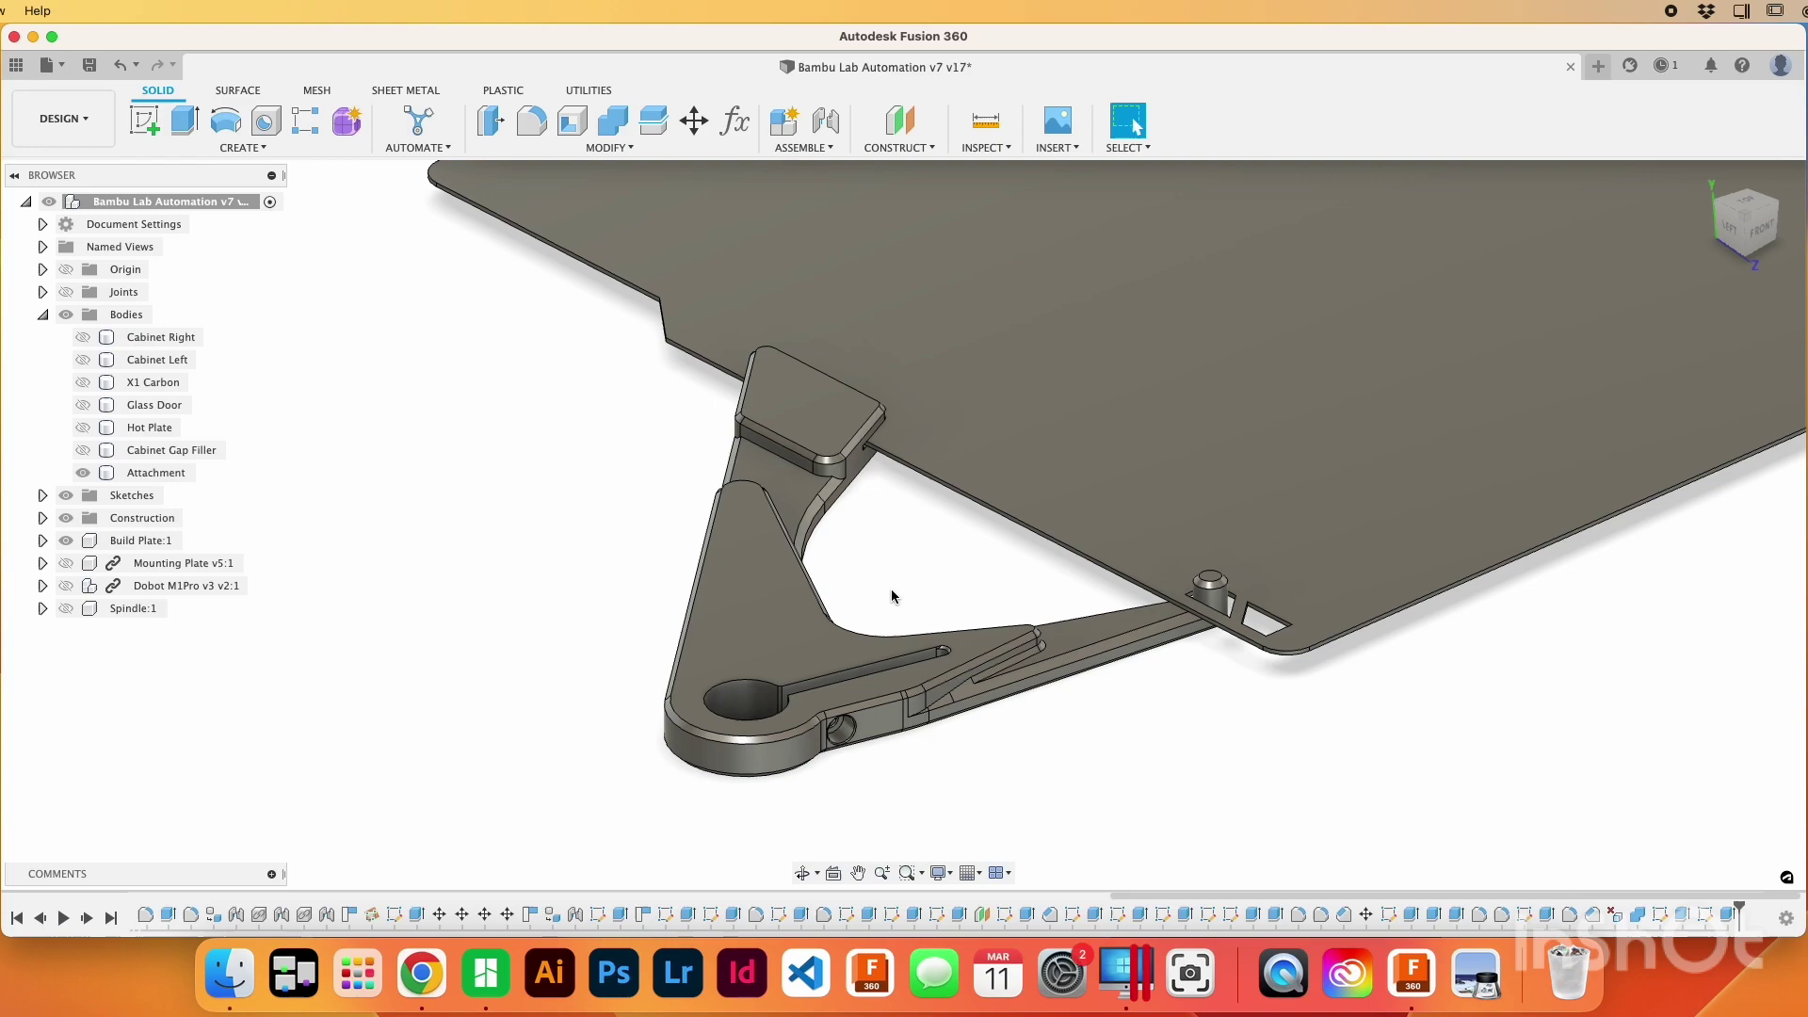